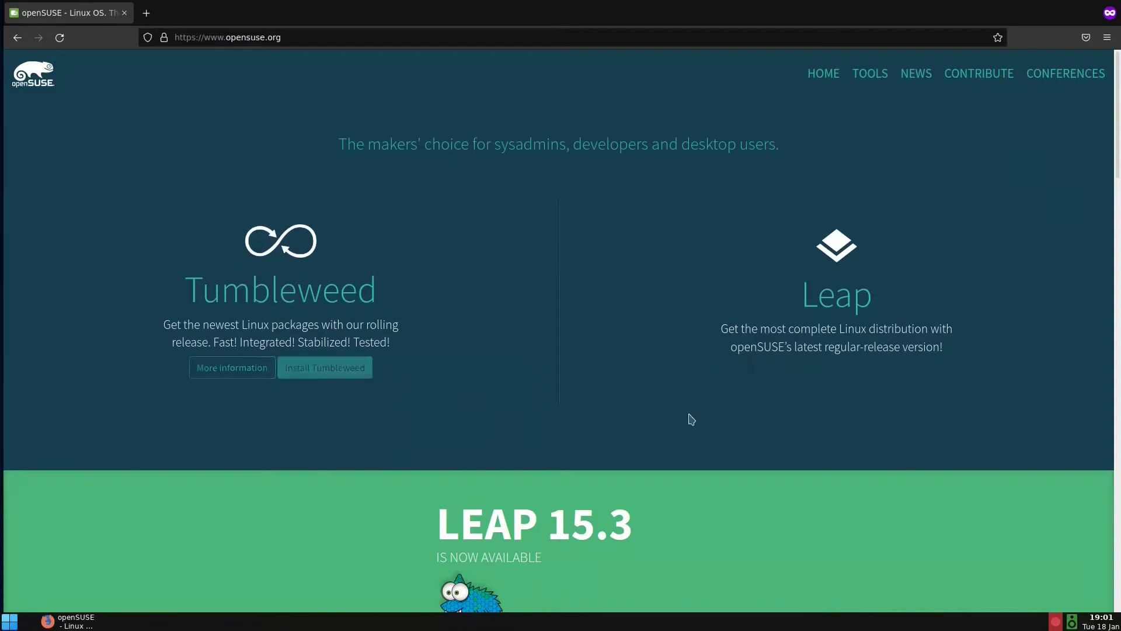
Look over the Tumbleweed and Leap sections of the openSUSE homepage in Firefox.
mouse_move(958, 368)
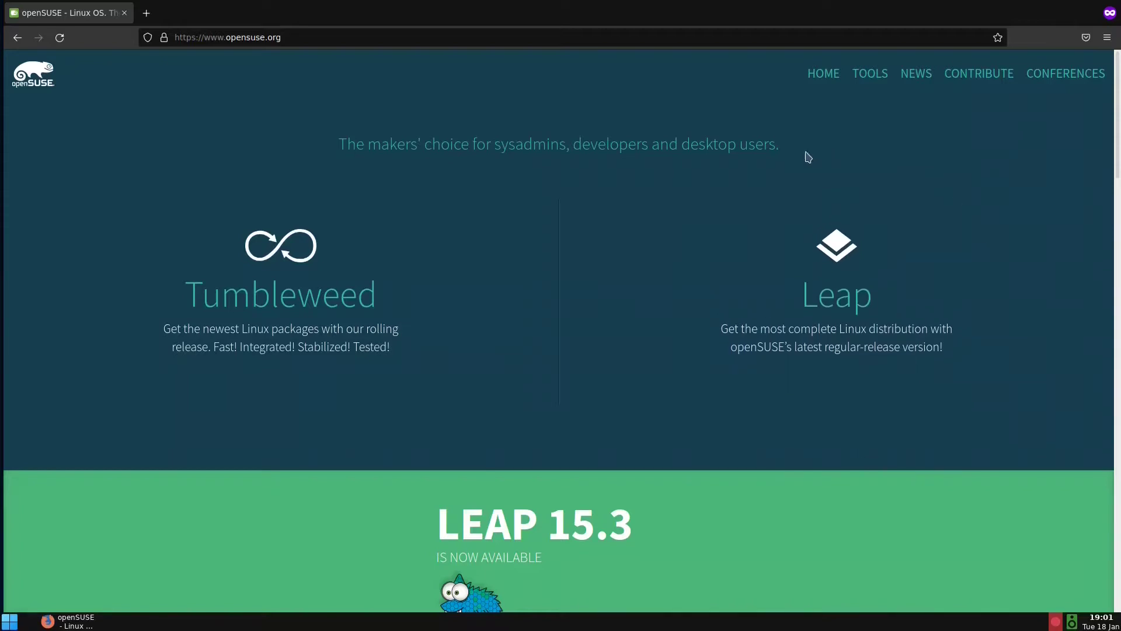
mouse_move(700, 300)
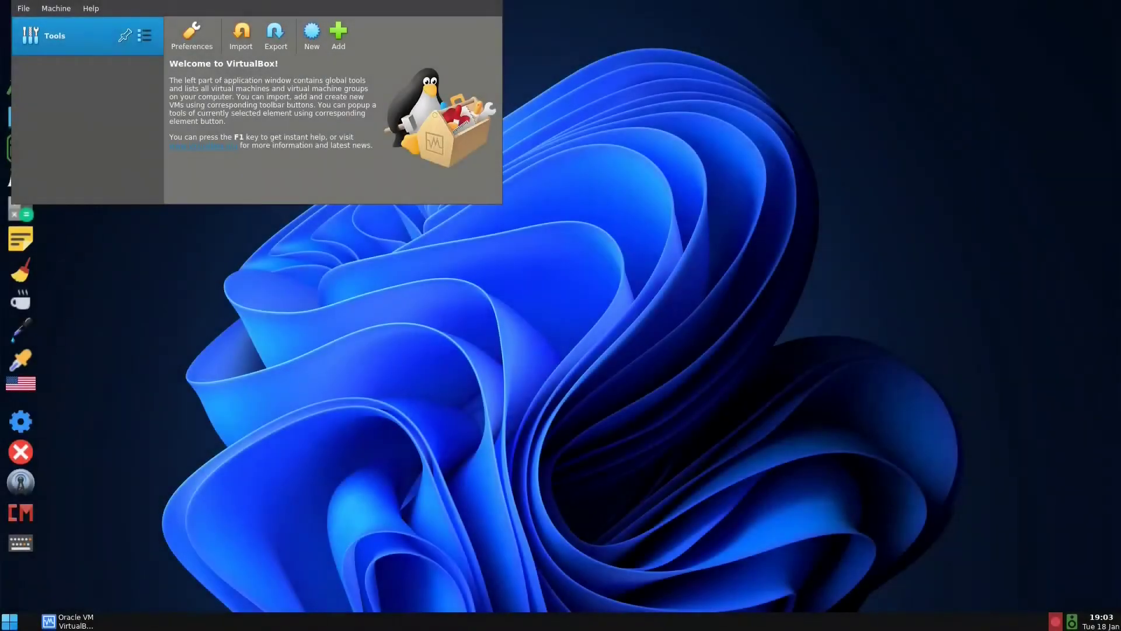
Start a new virtual machine named suse of type Linux, openSUSE (64-bit).
click(312, 31)
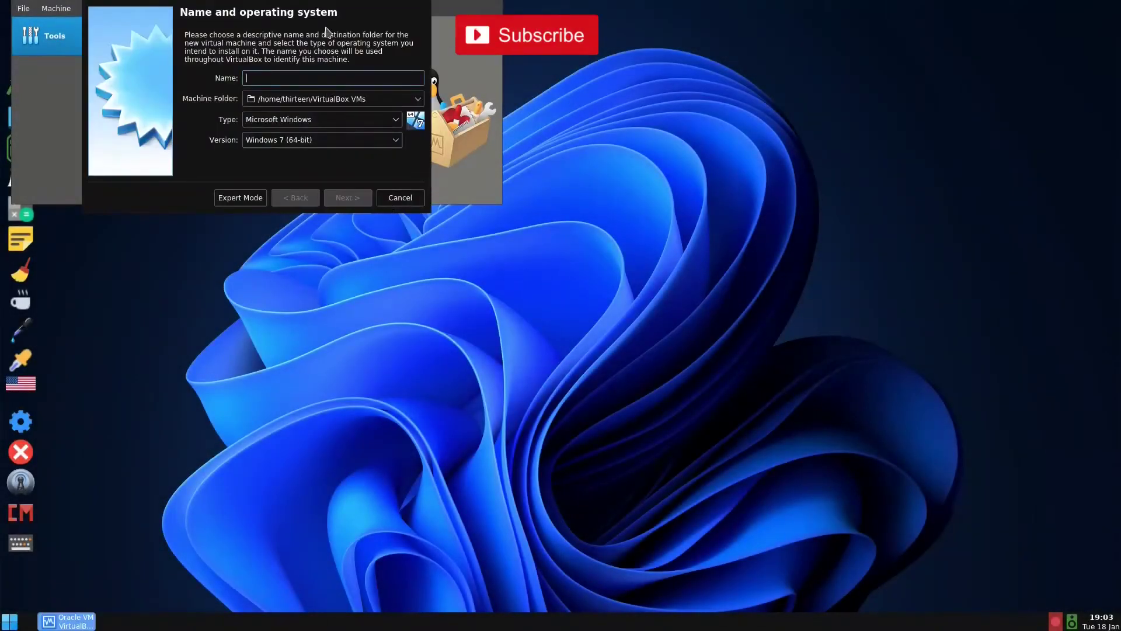
drag(337, 9, 736, 311)
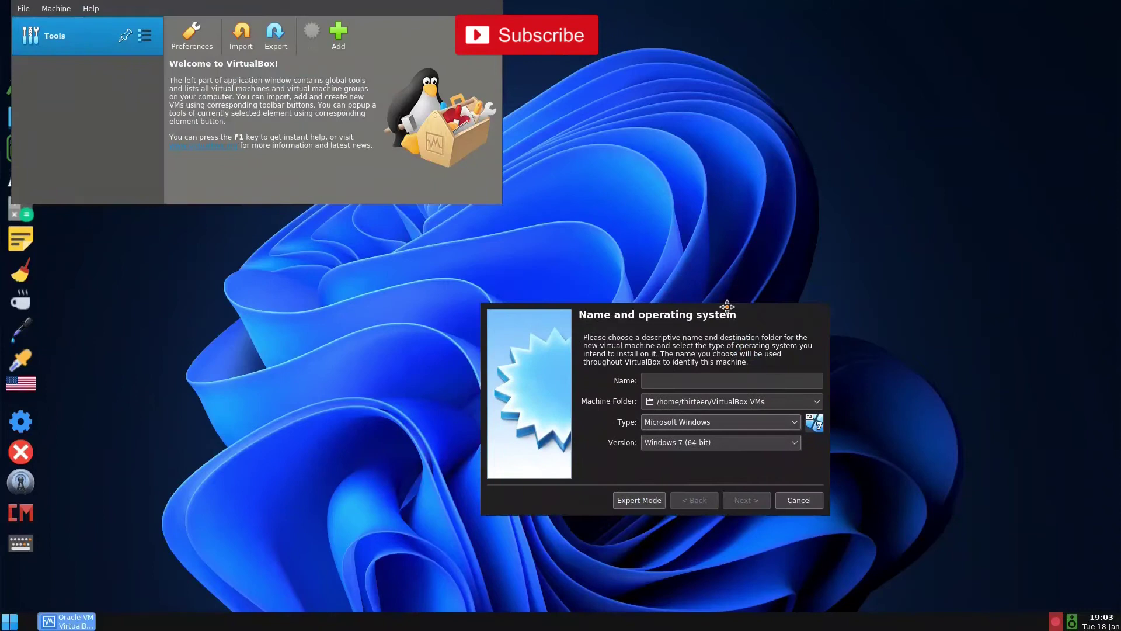
text(sus)
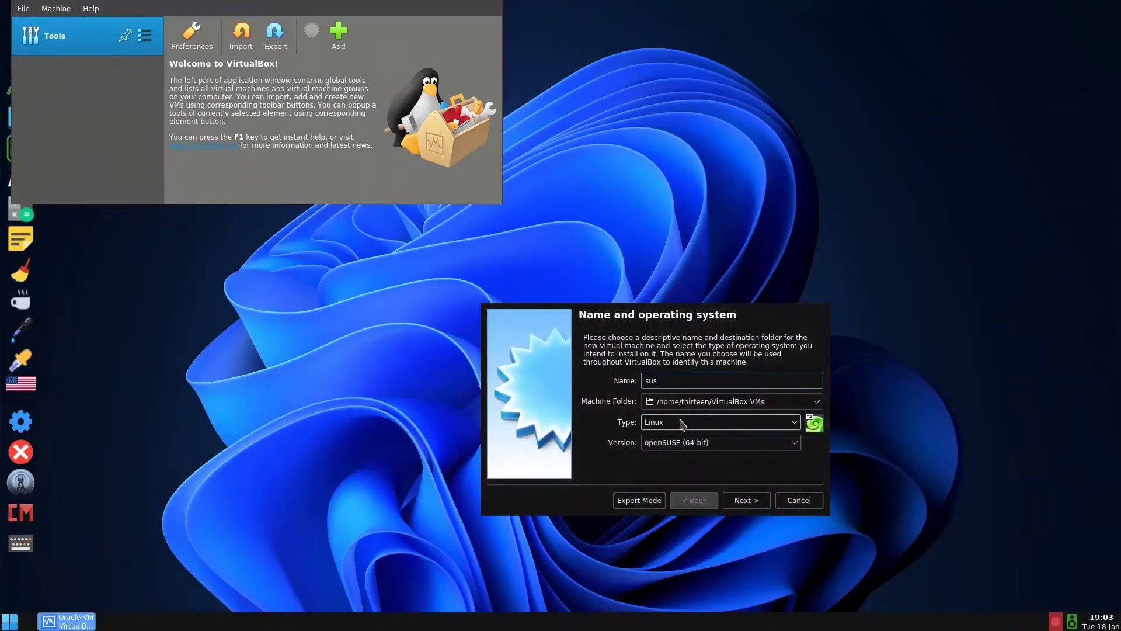
click(753, 508)
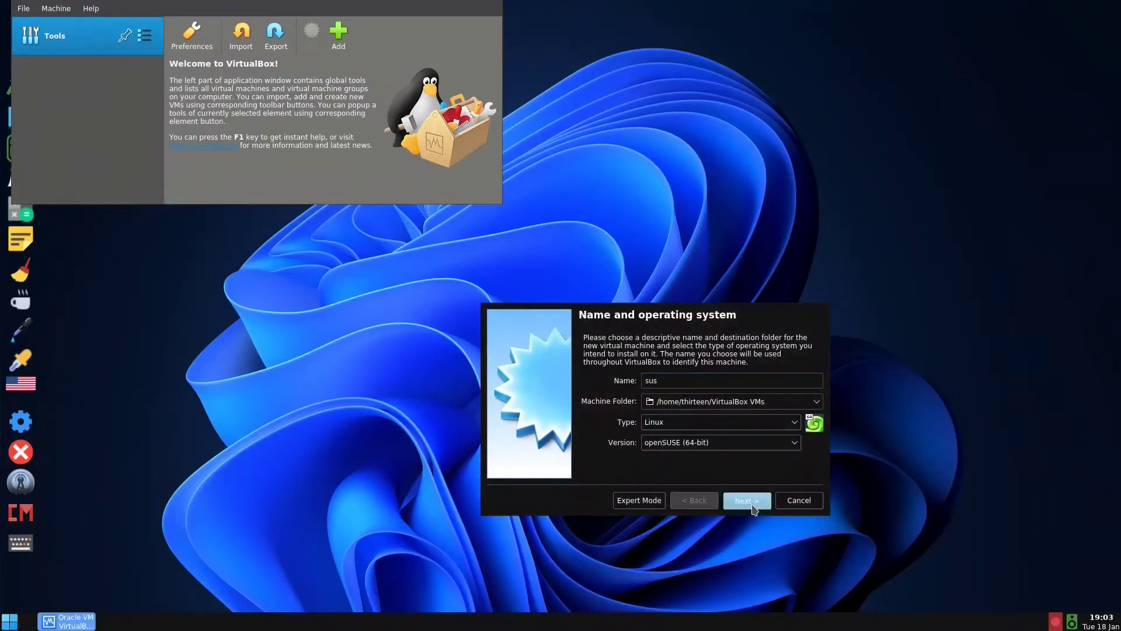
click(664, 380)
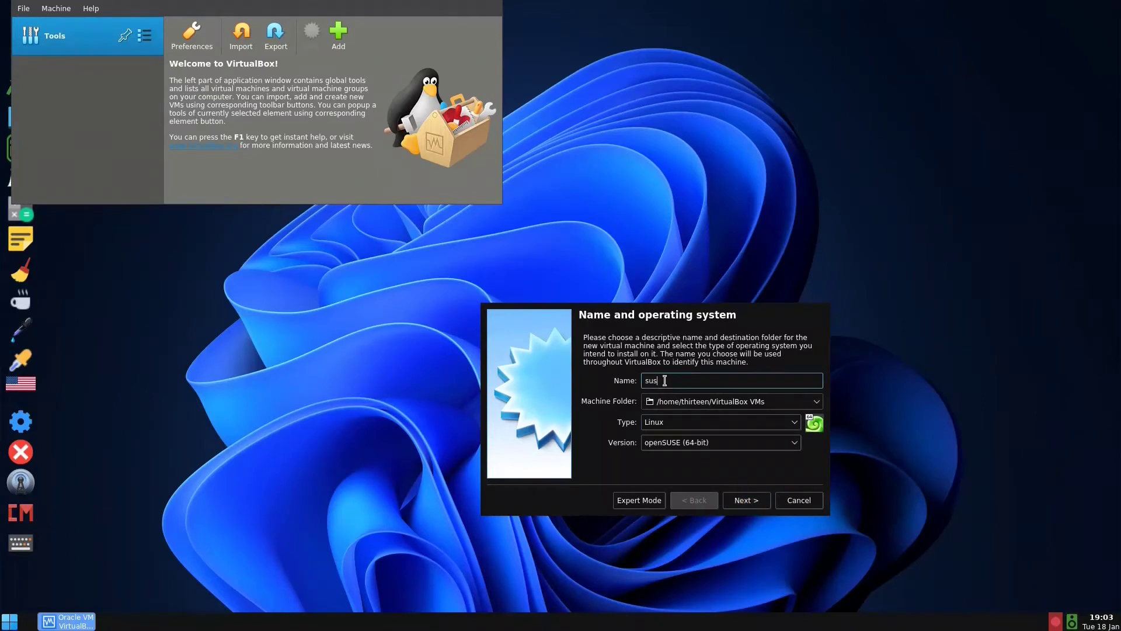
click(747, 503)
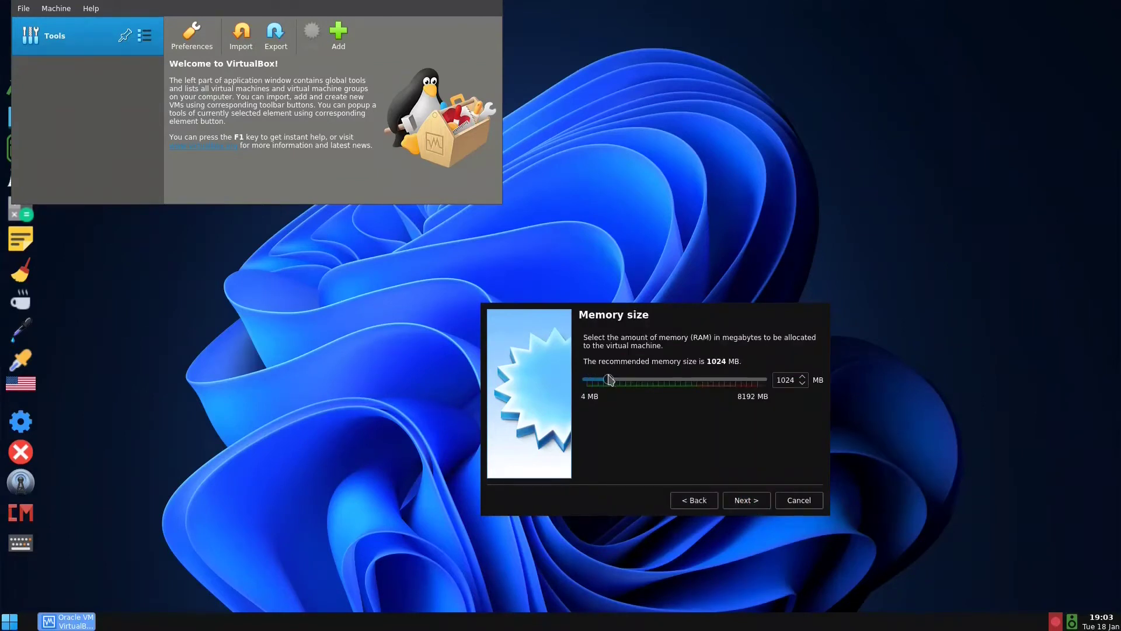
Keep 2048 MB memory, create a 17.26 GB VDI disk, and finish the machine.
click(759, 501)
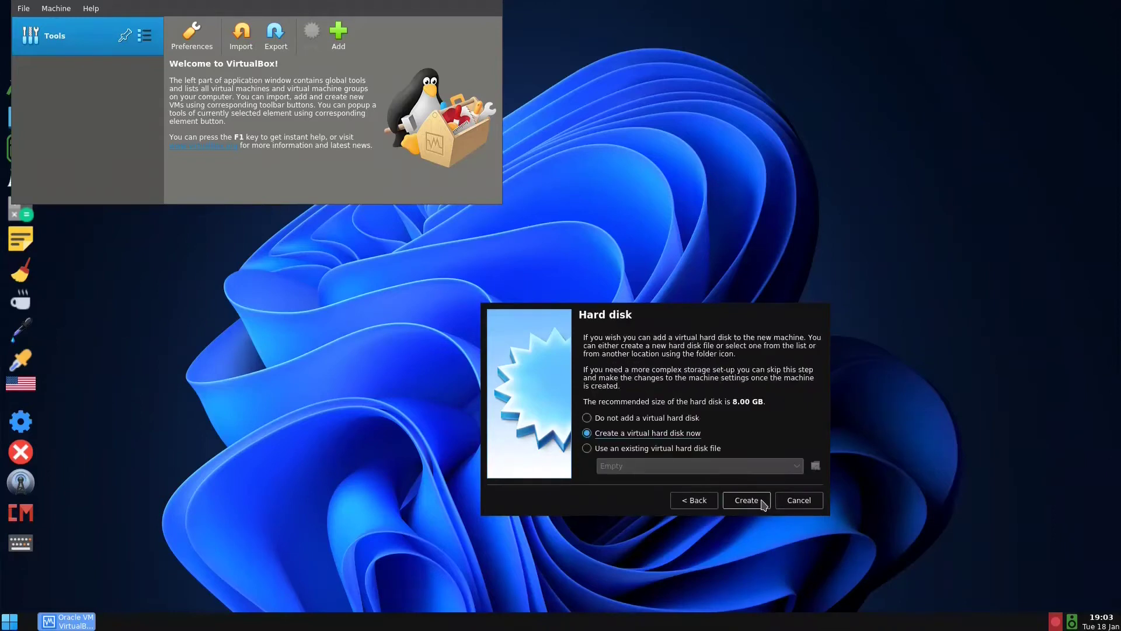
click(746, 501)
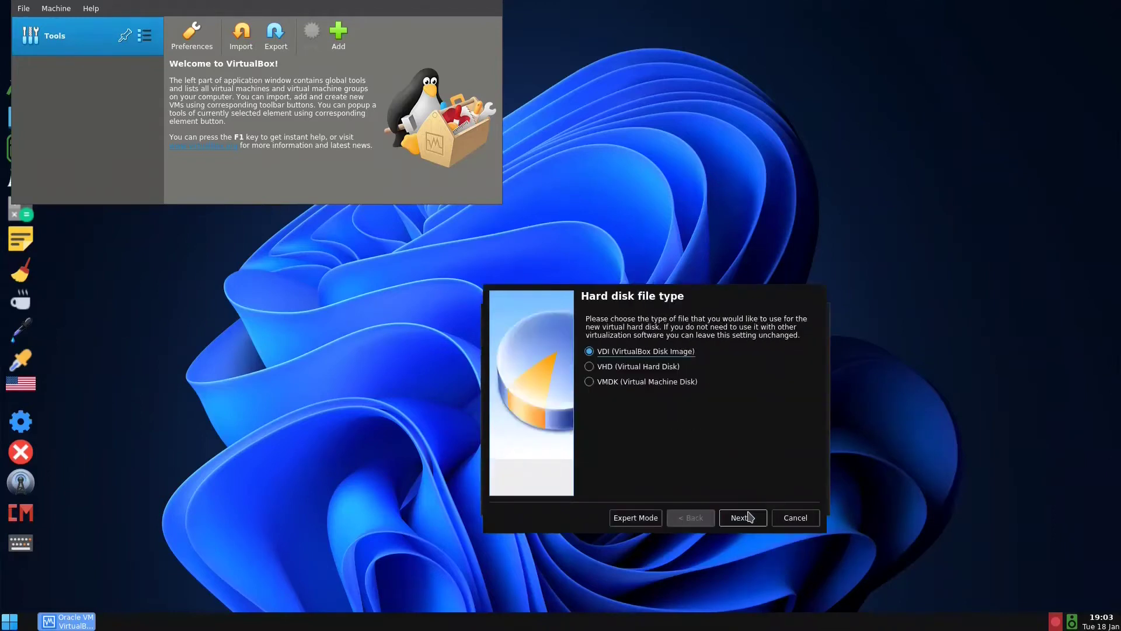
click(748, 516)
click(748, 519)
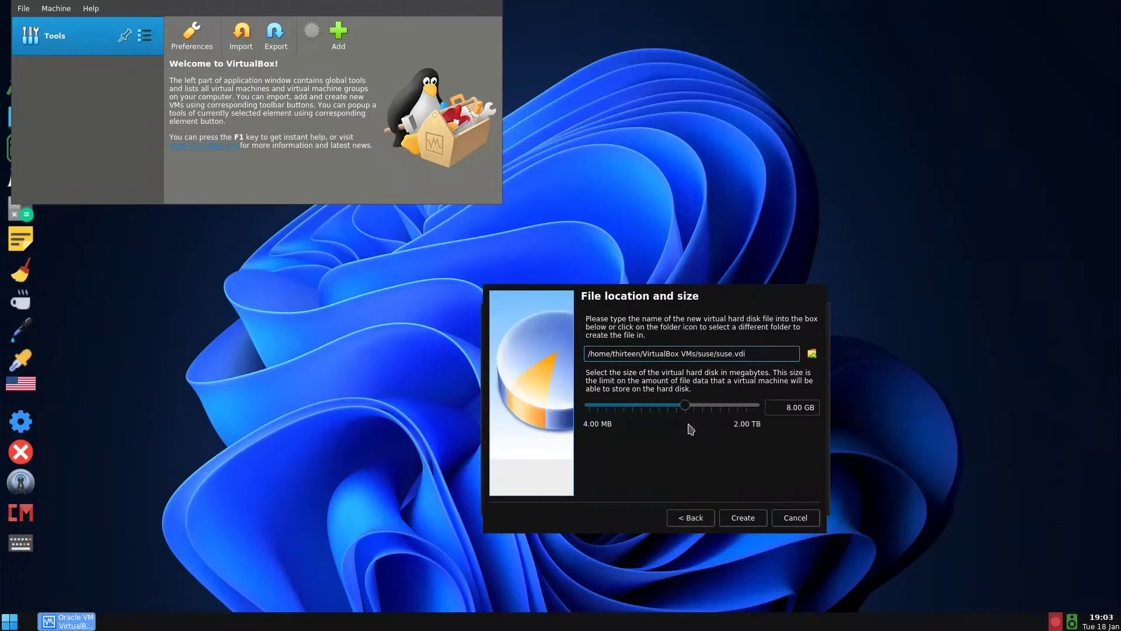
drag(684, 405, 698, 413)
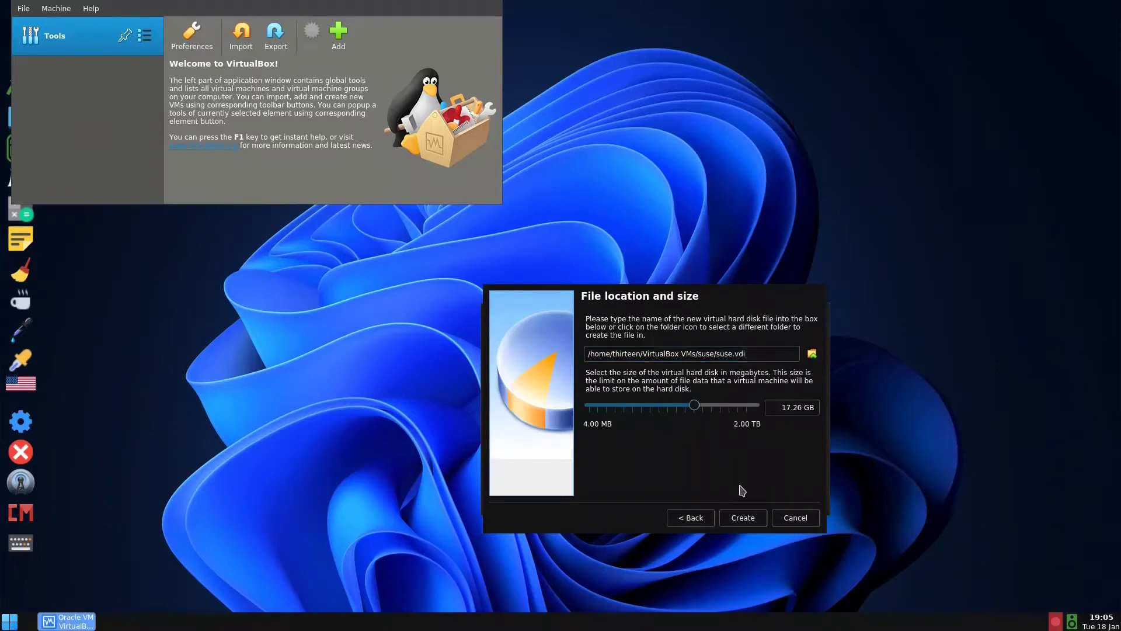
click(742, 517)
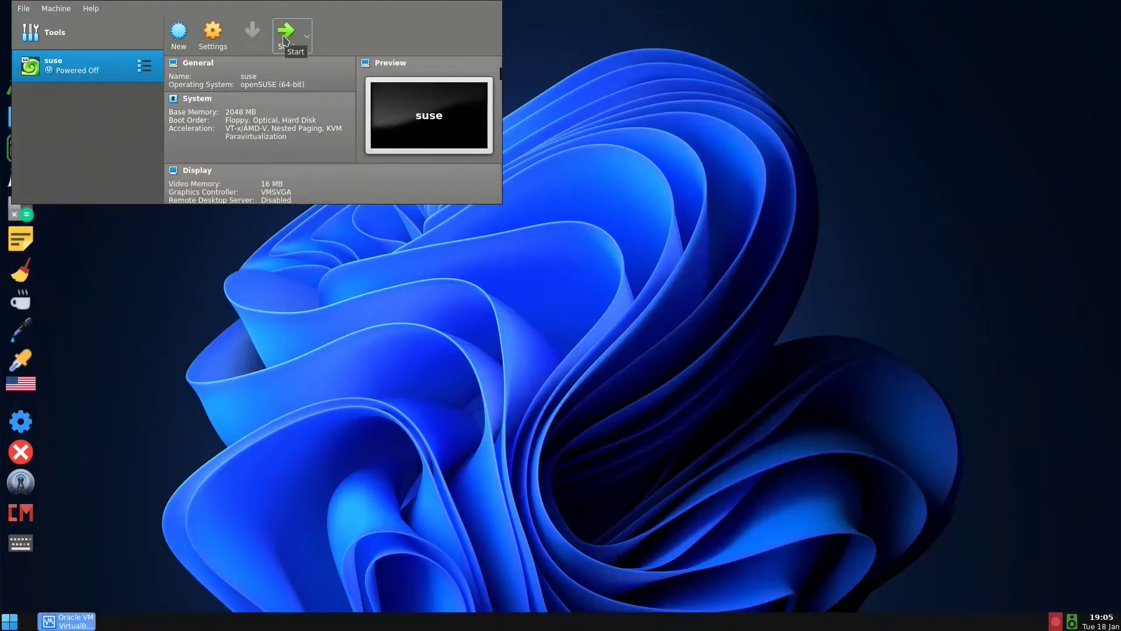
Add the Tumbleweed XFCE Live ISO as the start-up disk and boot its first menu entry.
click(687, 305)
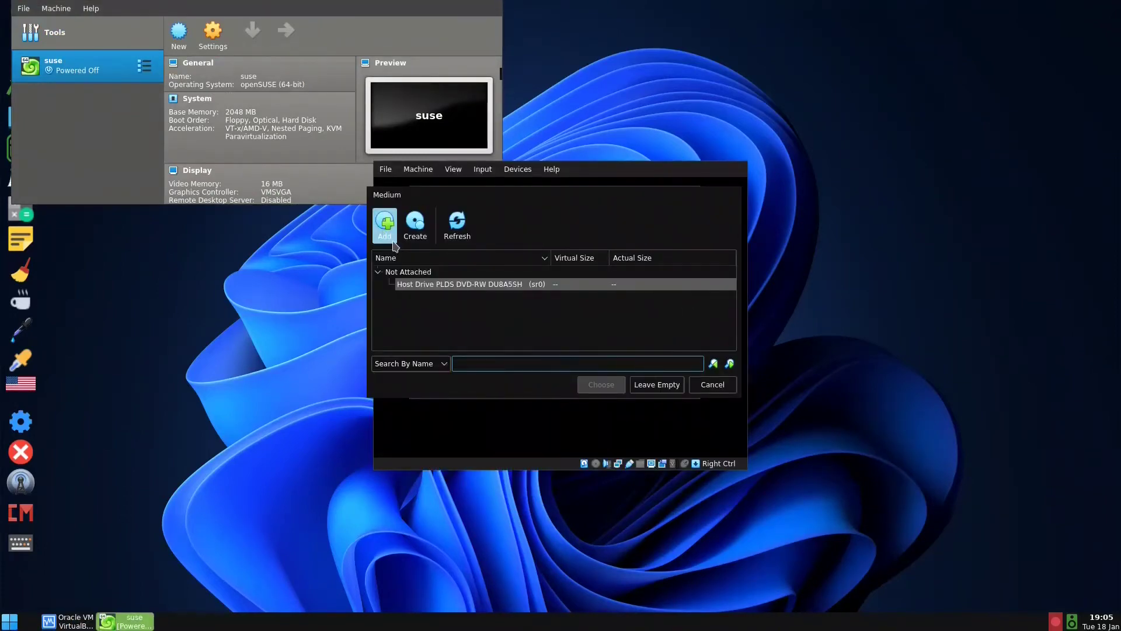
click(384, 224)
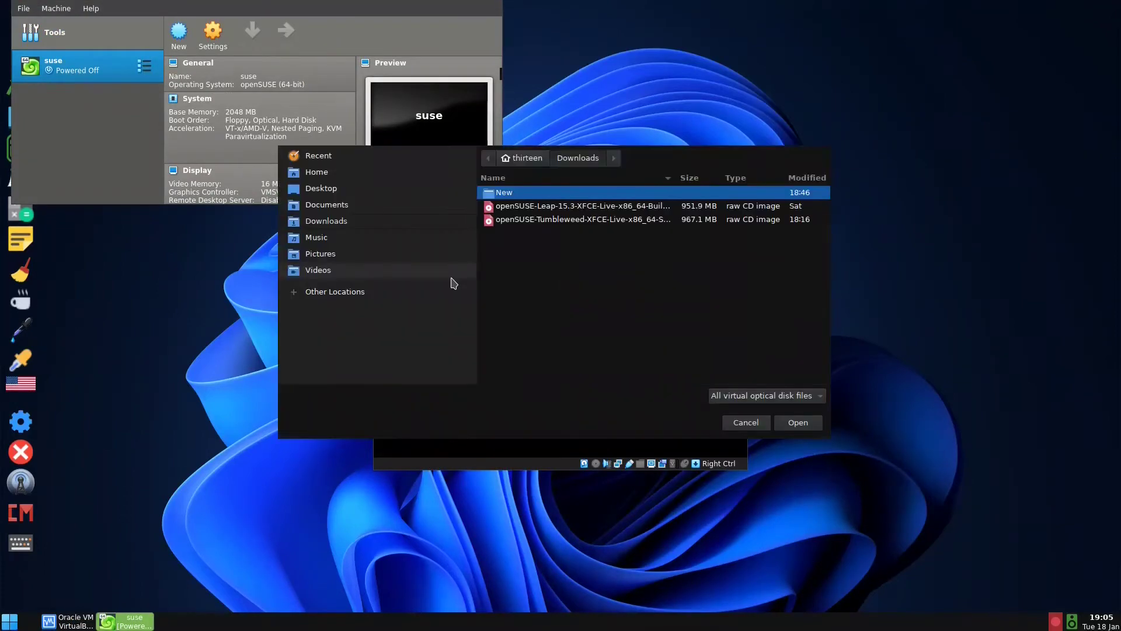
click(569, 223)
click(799, 423)
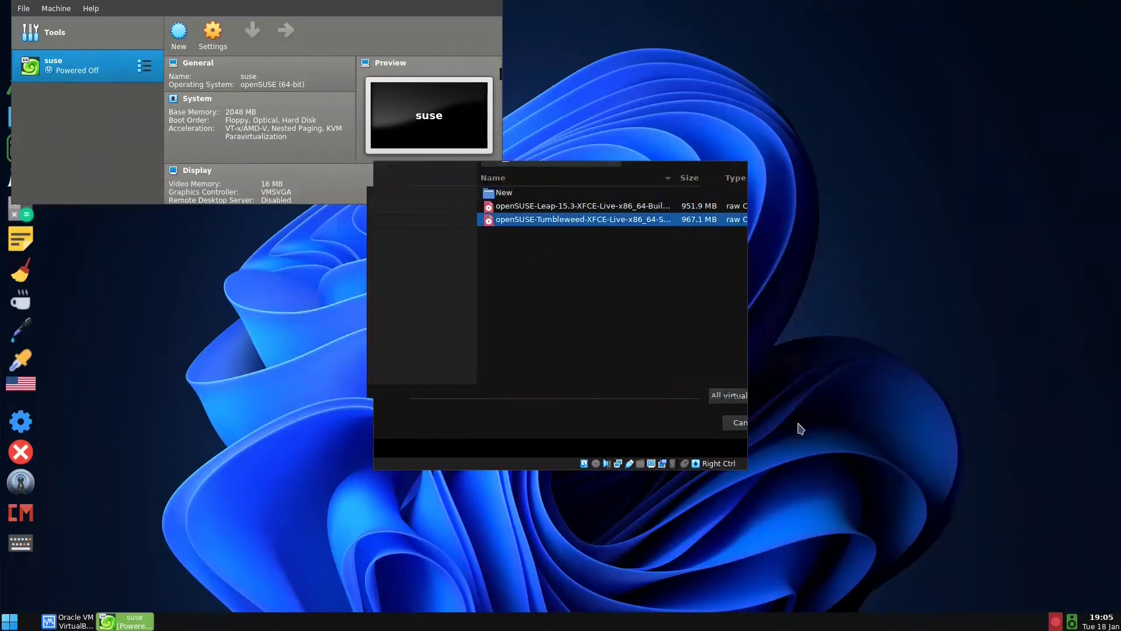
key(Return)
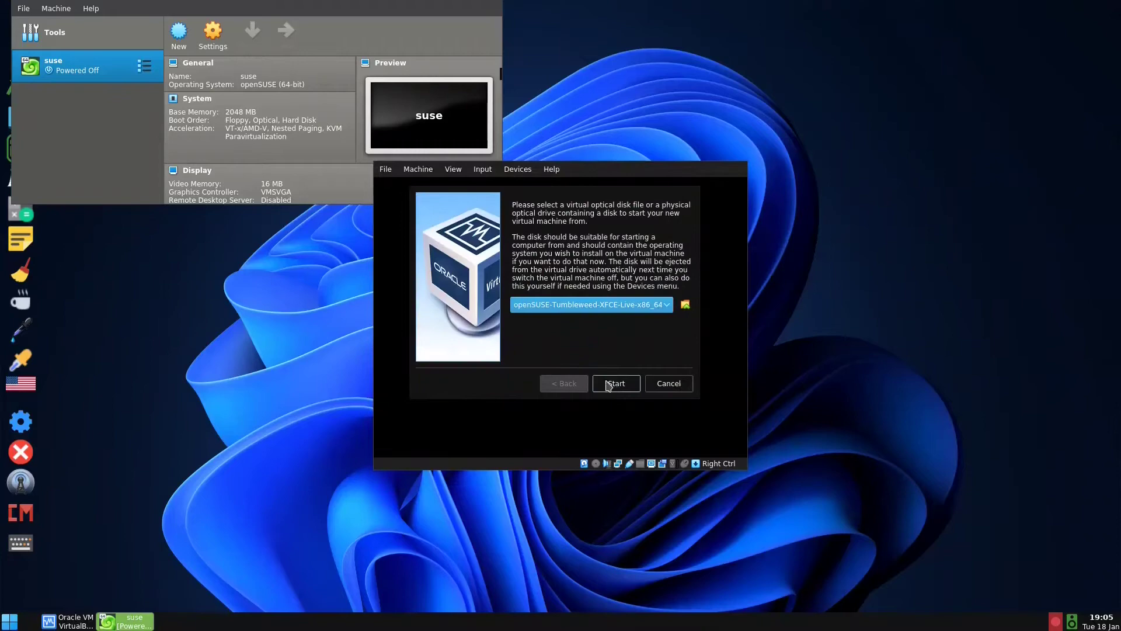
click(614, 385)
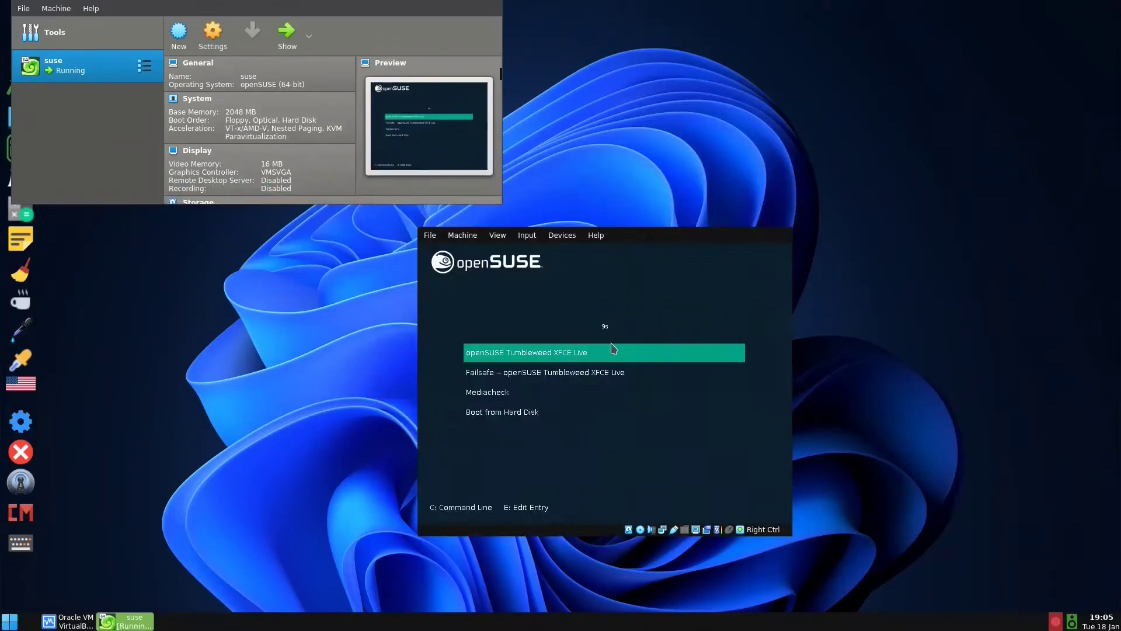
key(Return)
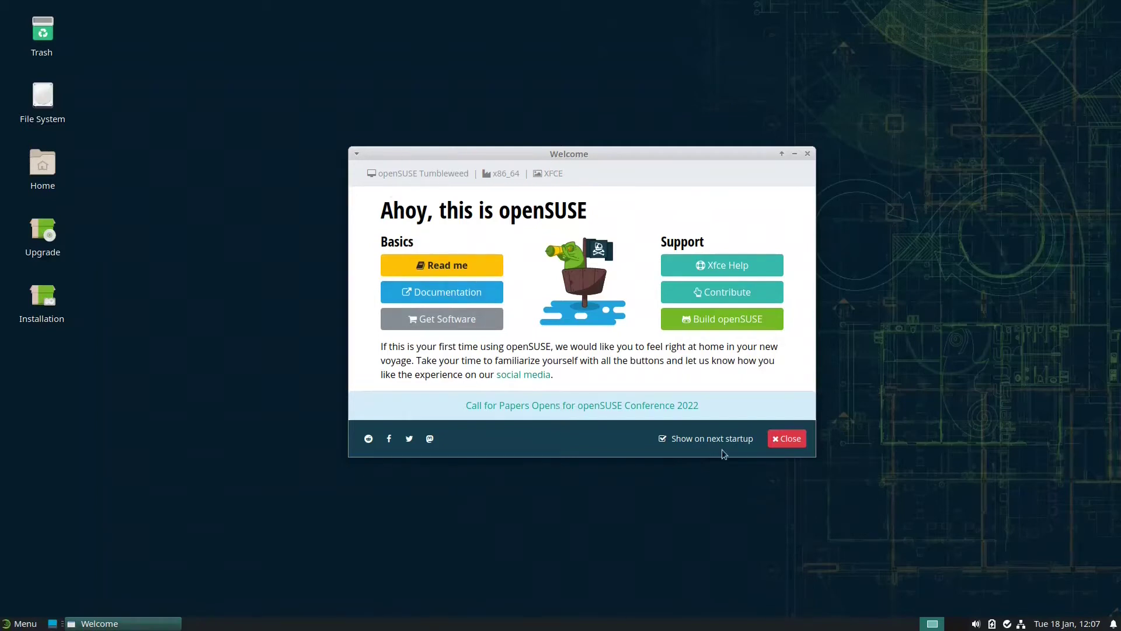
Close the Live Welcome window and start the Installation icon on the desktop.
click(795, 443)
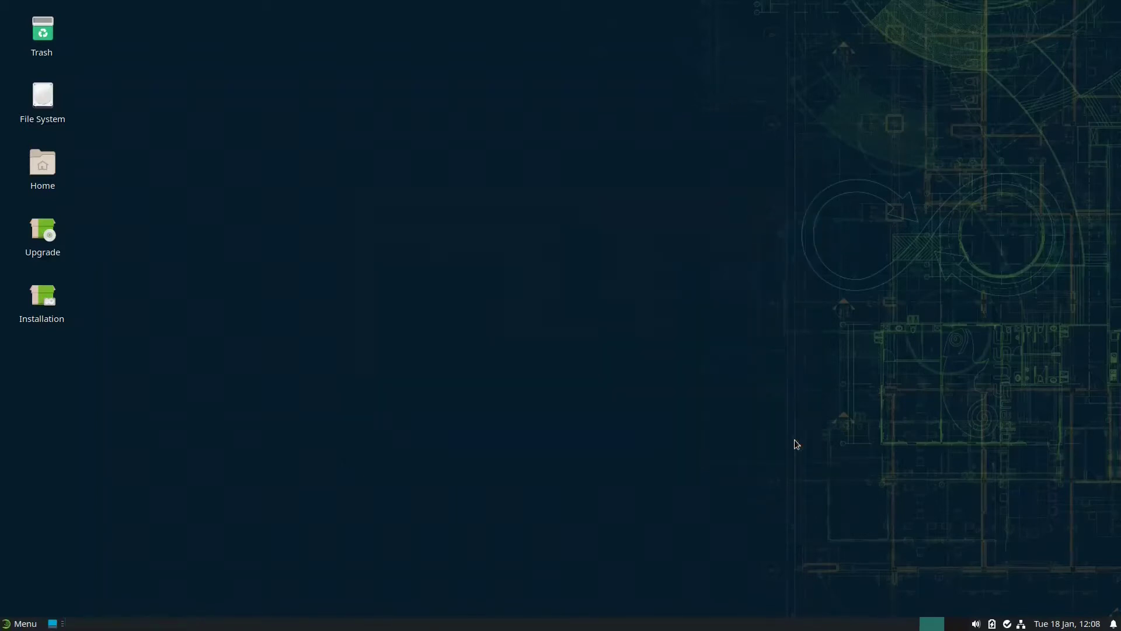
double_click(34, 297)
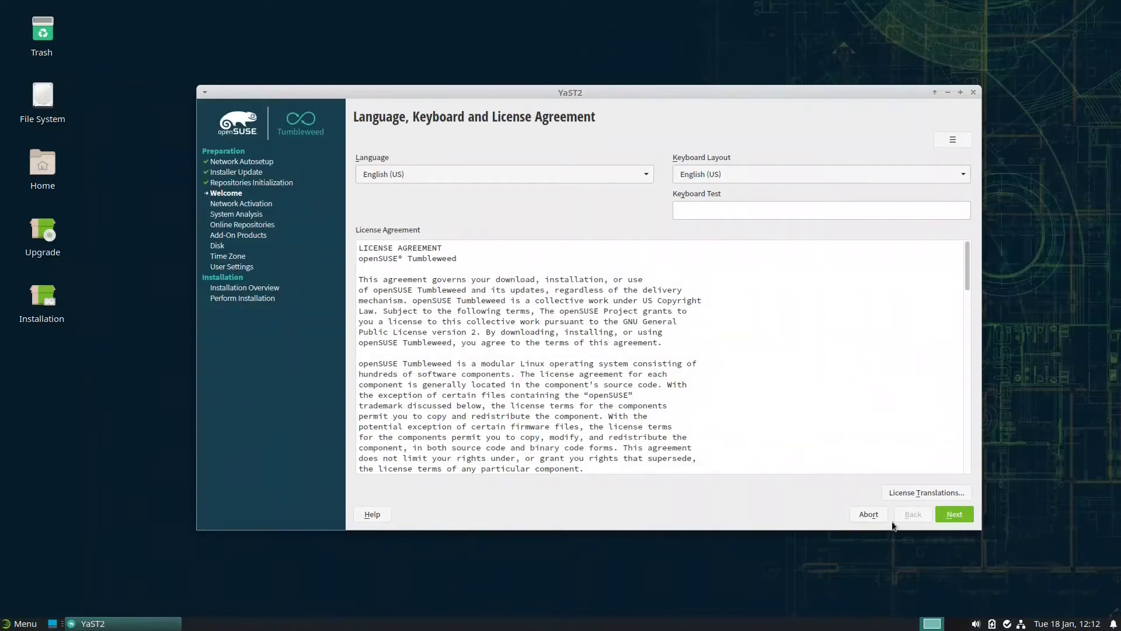
Accept the licence and activate the Main Update, OSS and NON-OSS online repositories.
click(950, 513)
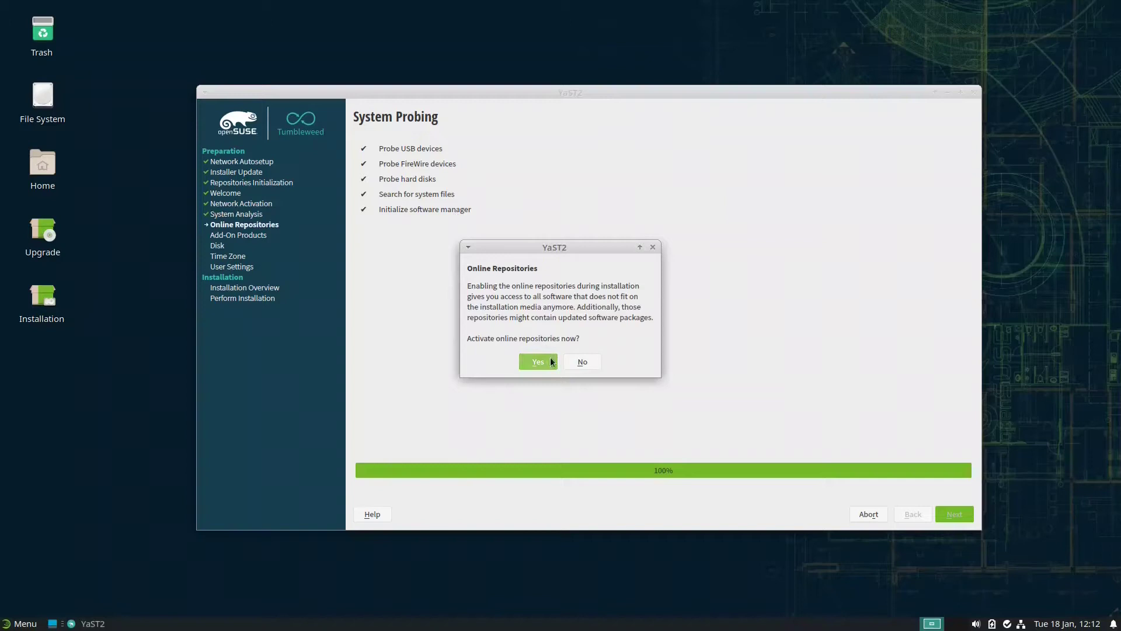
click(524, 360)
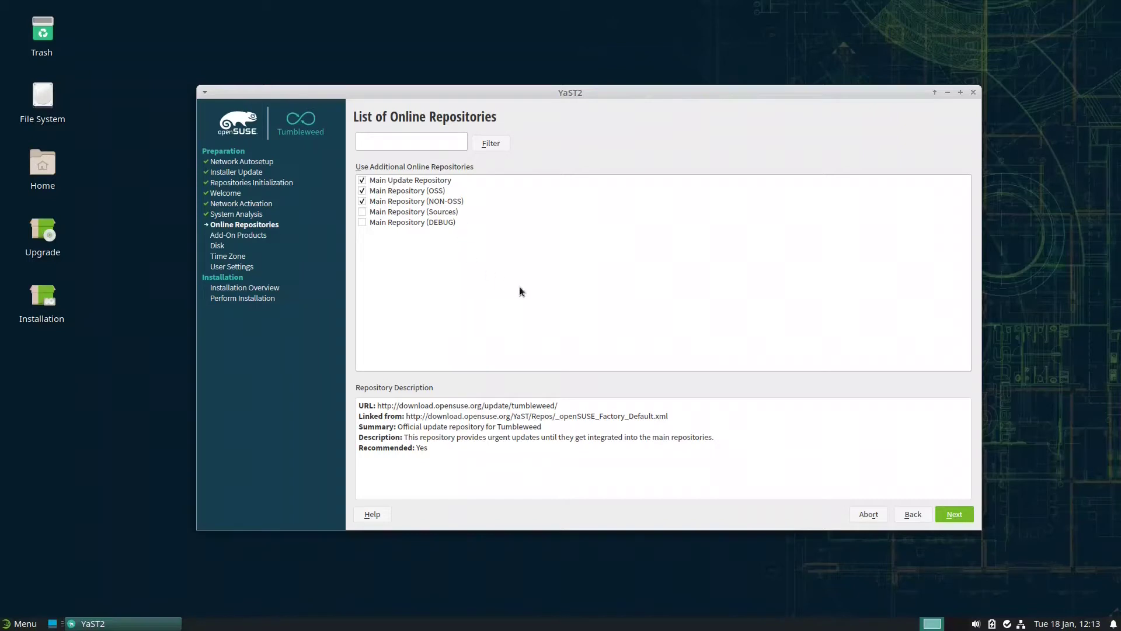
click(961, 513)
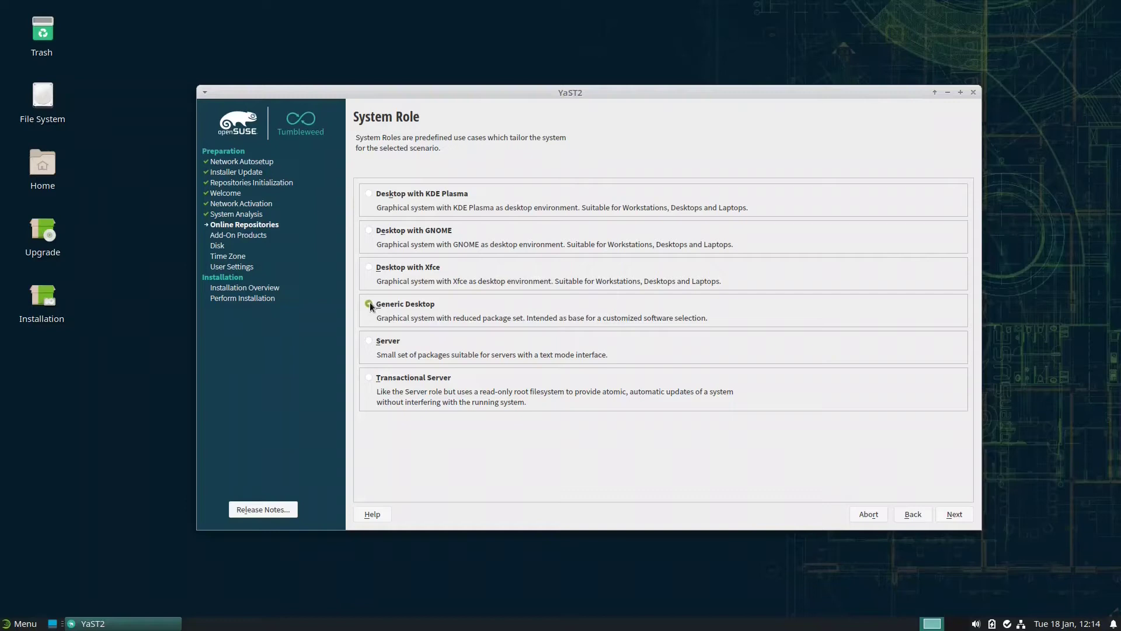
Accept Generic Desktop, the suggested partitioning and the Eastern (New York) time zone.
click(951, 516)
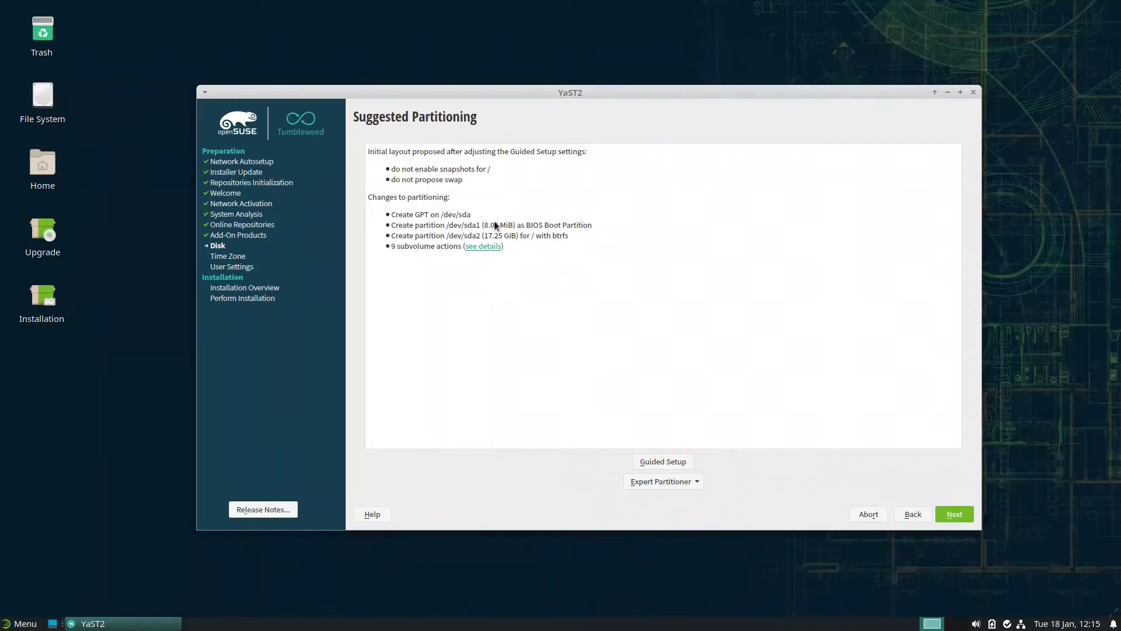
click(949, 512)
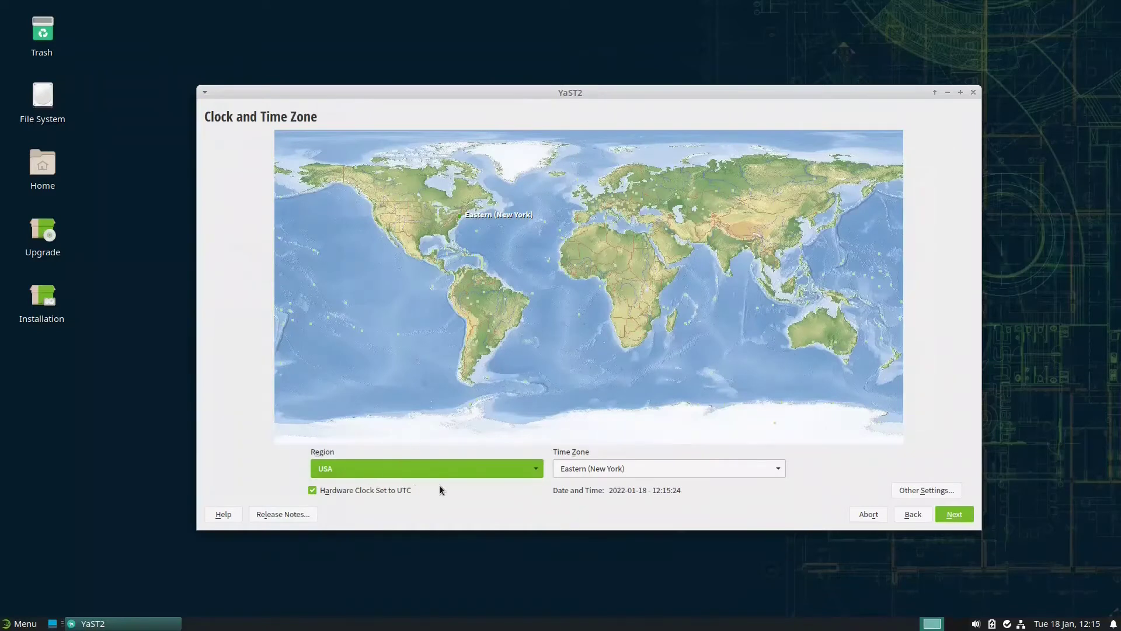
click(959, 513)
Create local user suse with a short password, accepting the weak-password warning.
text(suse)
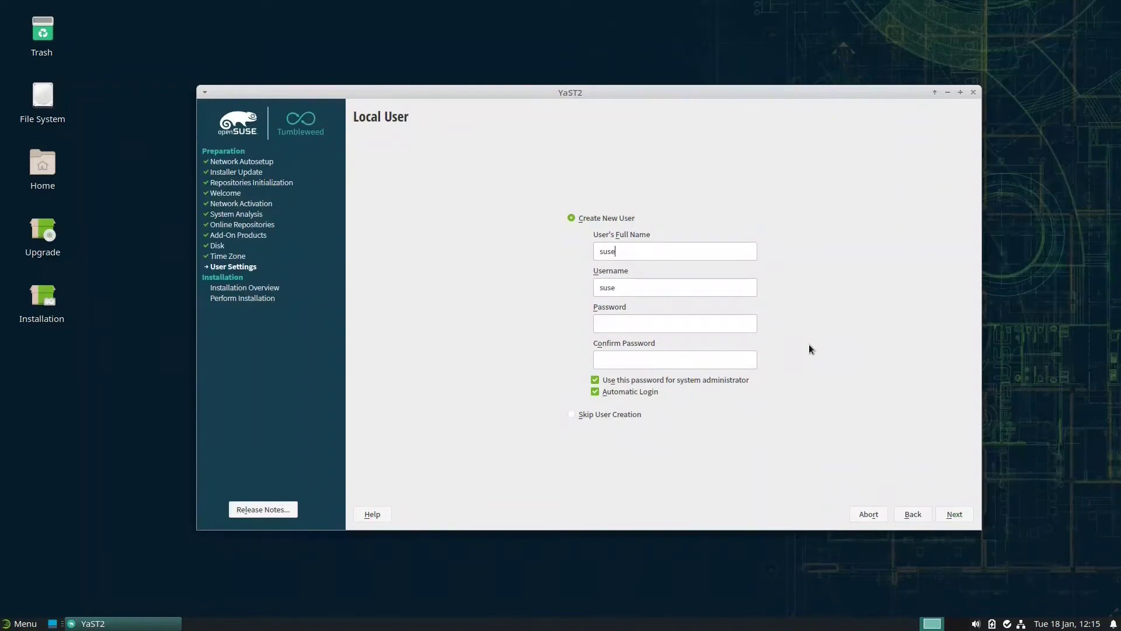
key(Tab)
key(Tab)
text(s)
key(Tab)
text(s)
click(956, 514)
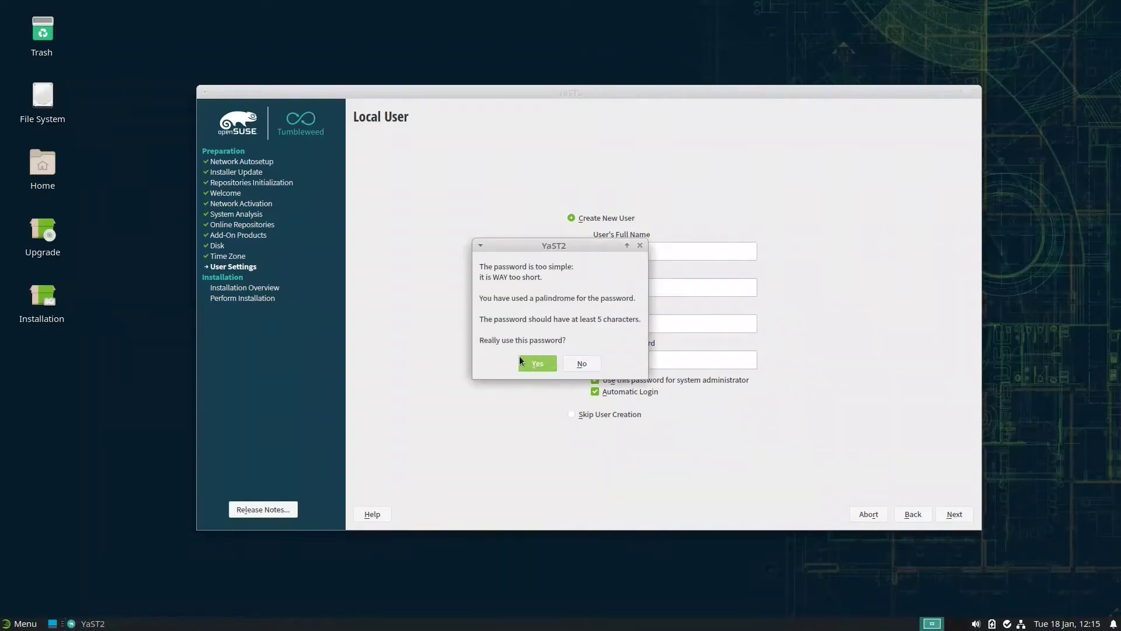
click(528, 362)
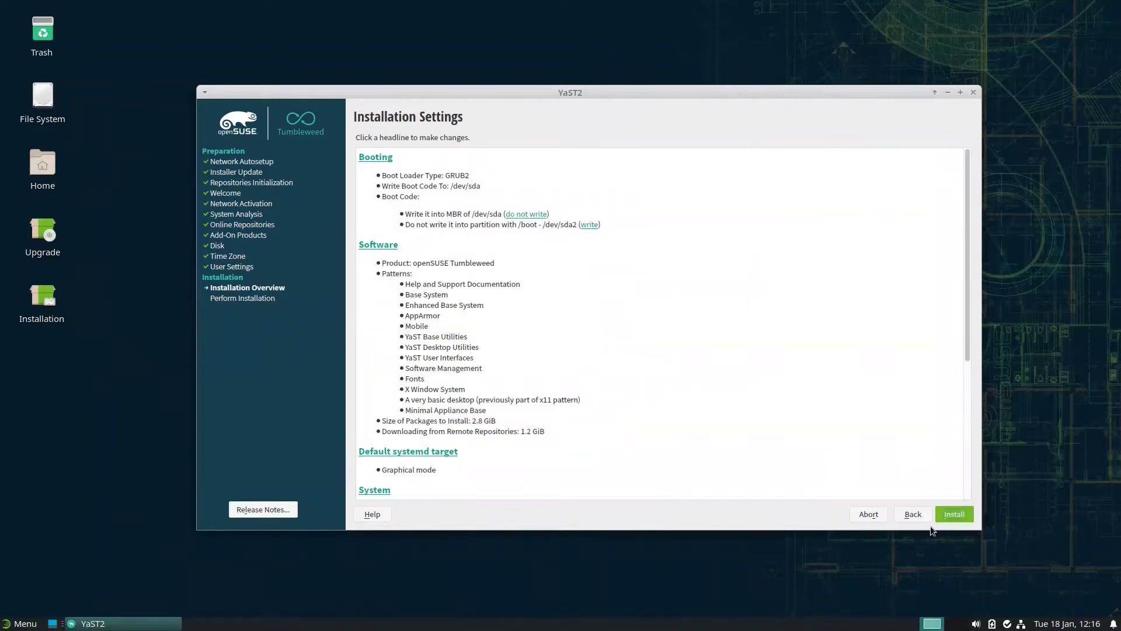
Confirm the installation settings and begin installing openSUSE Tumbleweed to the hard disk.
click(955, 516)
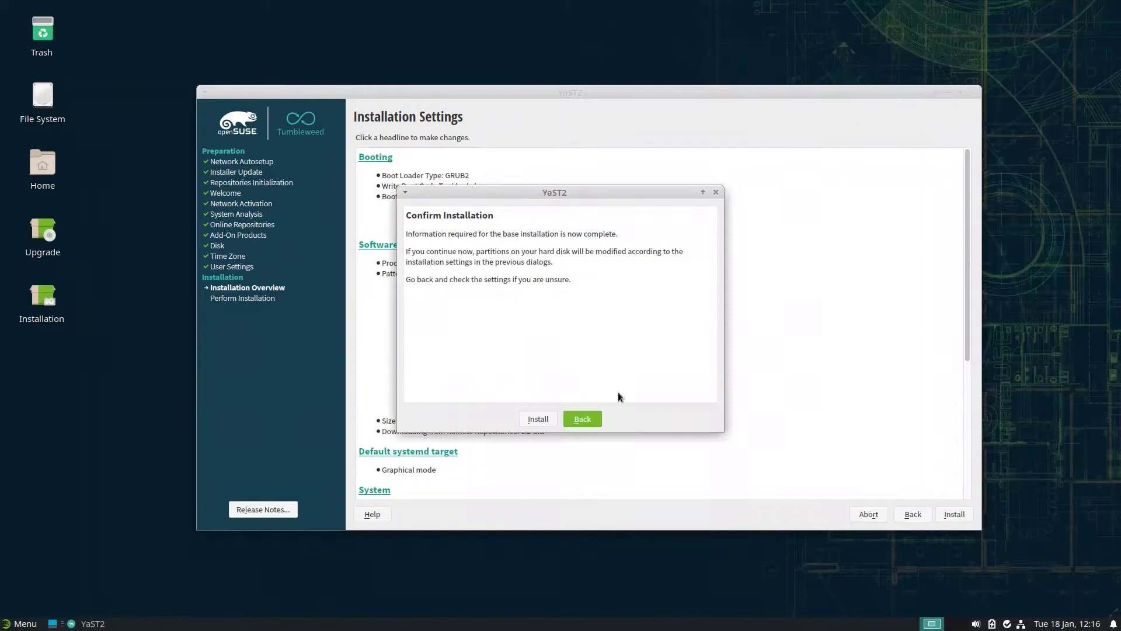
click(536, 419)
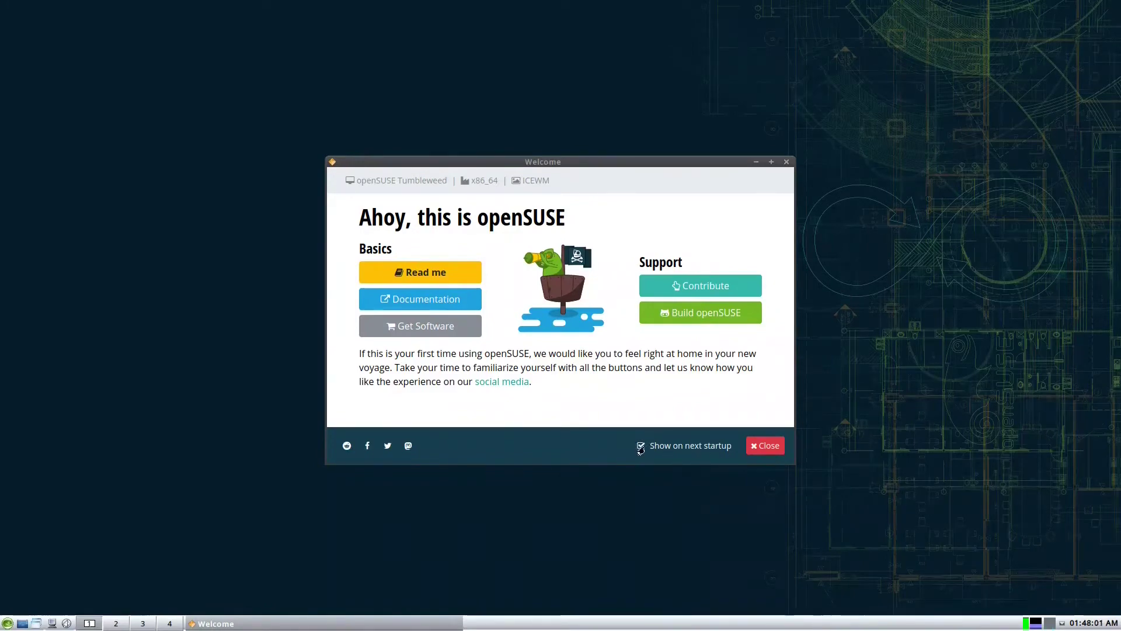
Close the Welcome window, then browse the IceWM start menu's Help and Logout submenus.
click(755, 449)
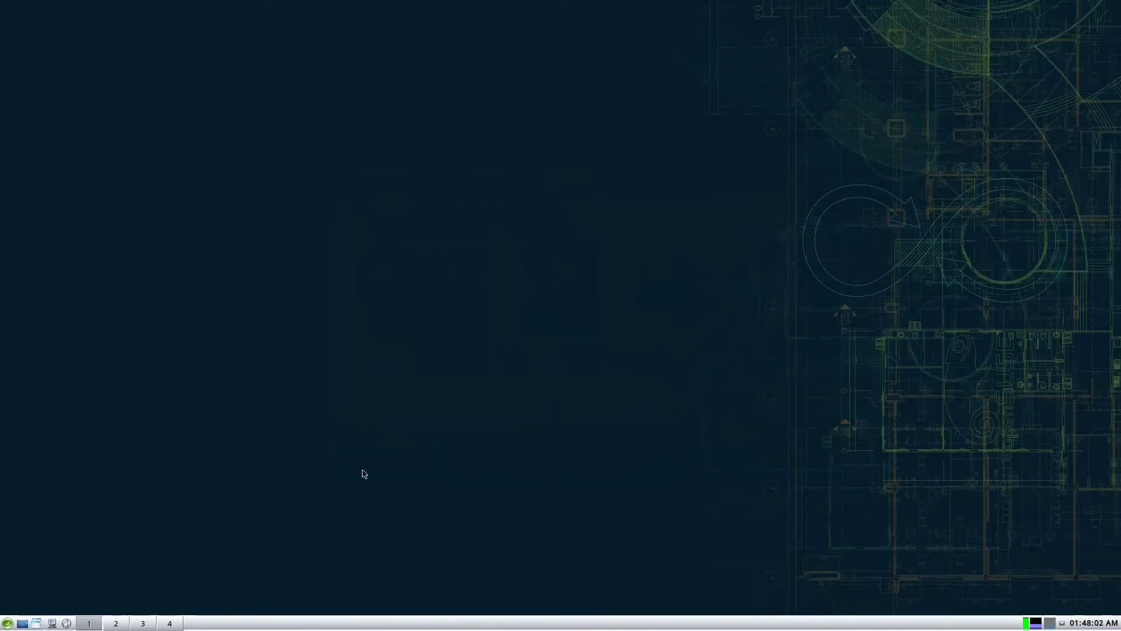
click(7, 623)
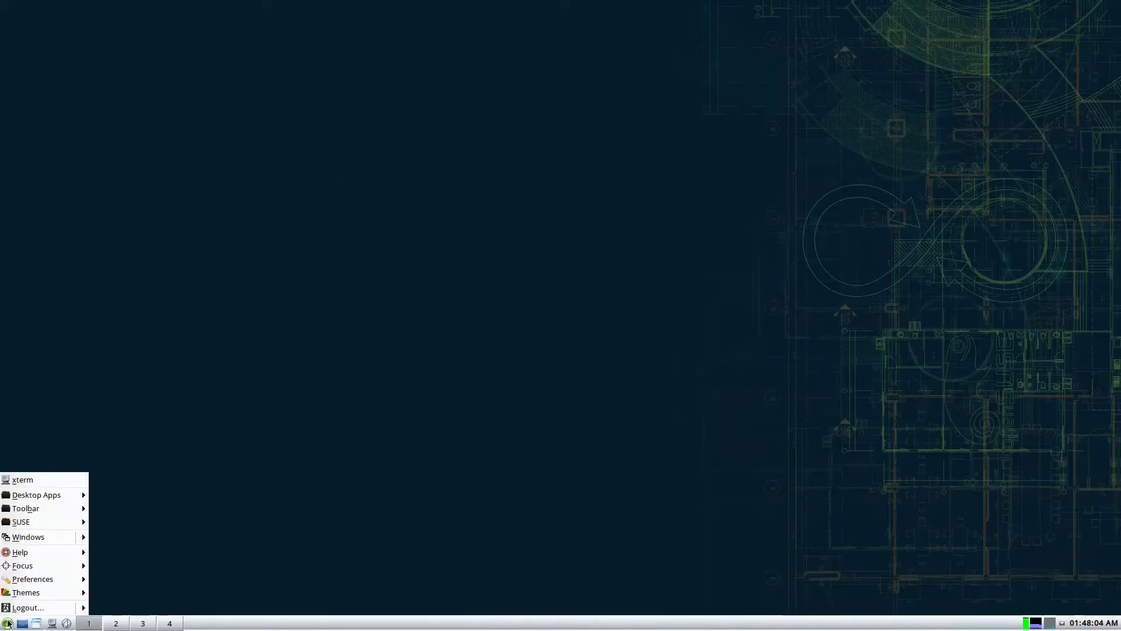
mouse_move(57, 552)
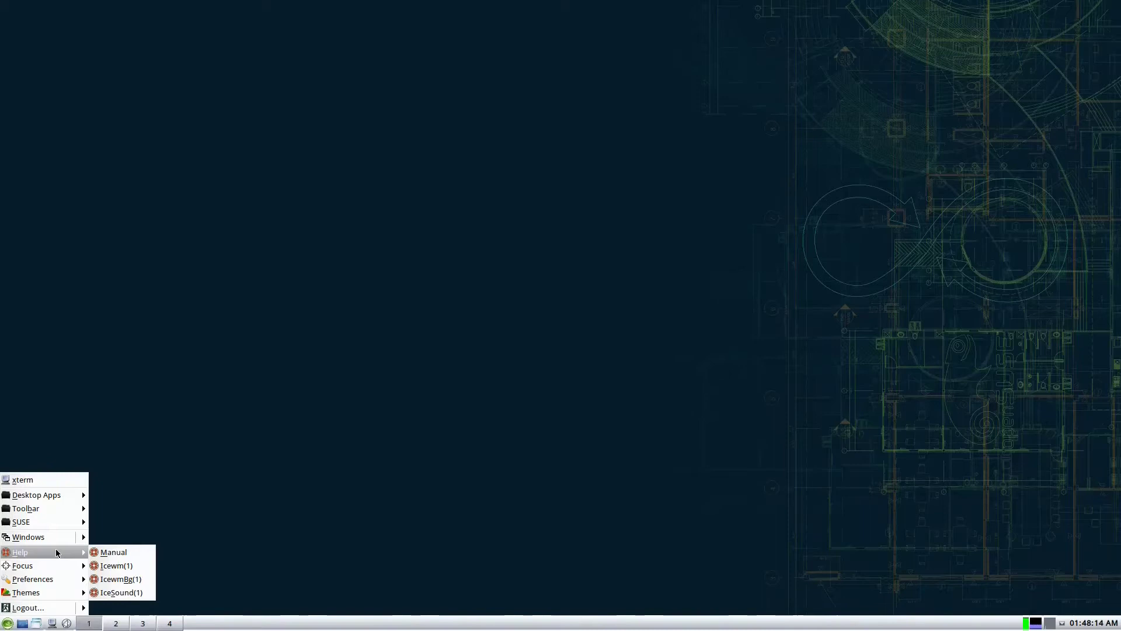
click(255, 511)
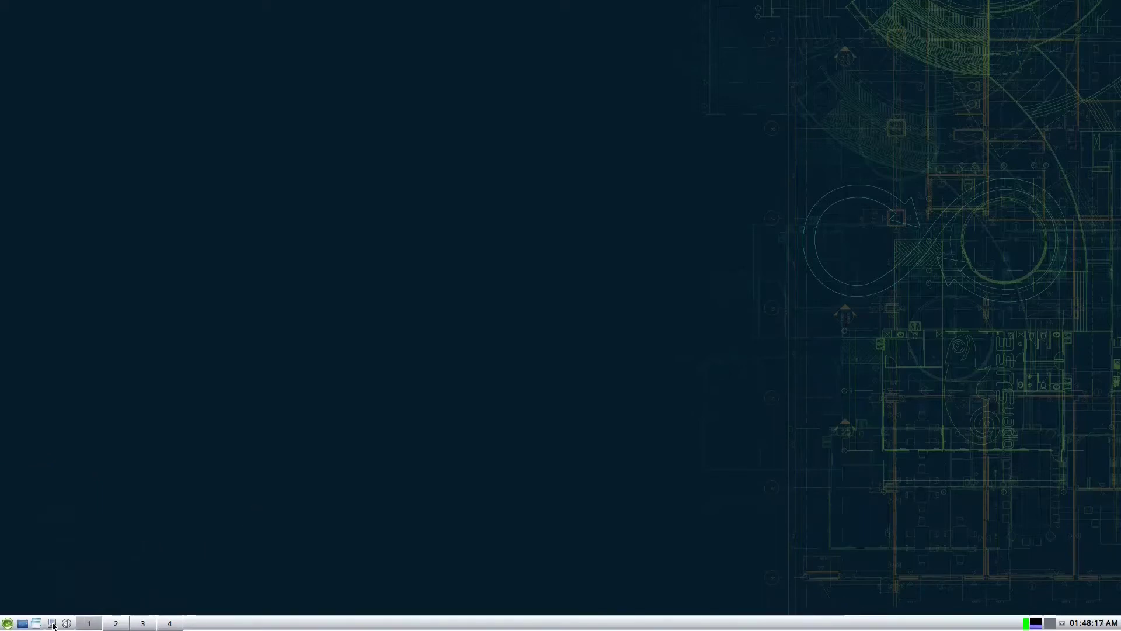
click(7, 623)
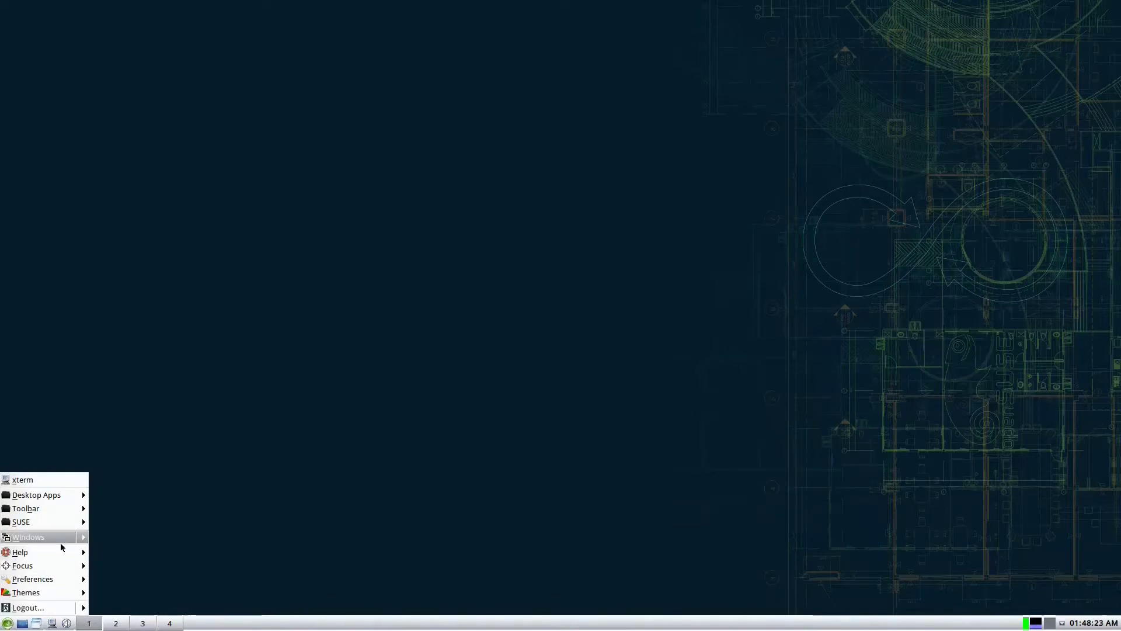
click(58, 607)
click(236, 524)
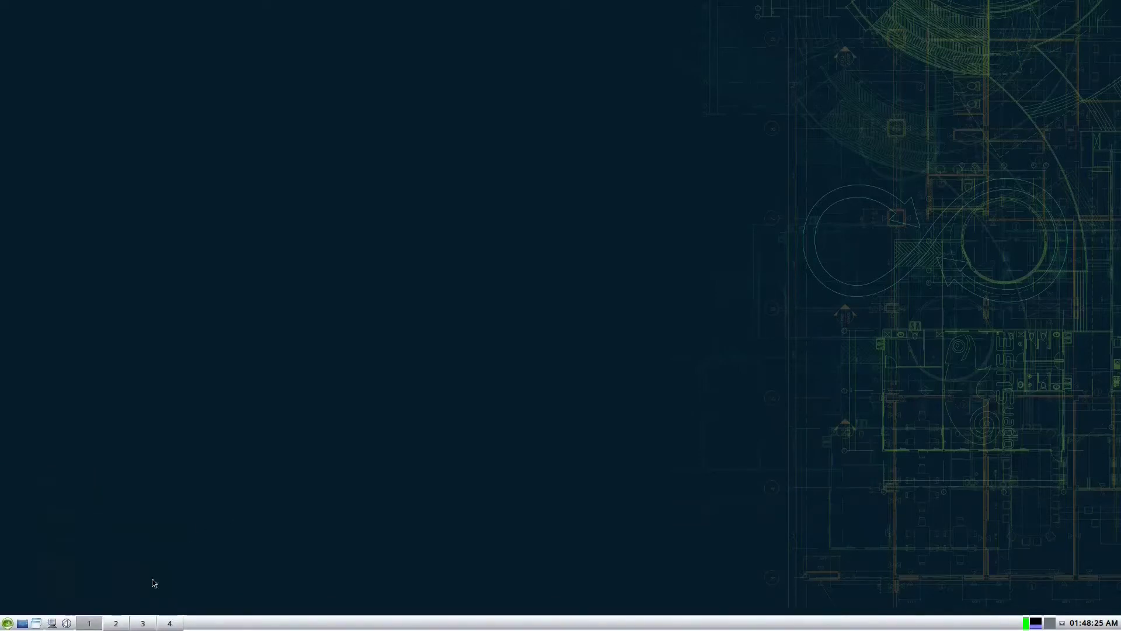
click(67, 624)
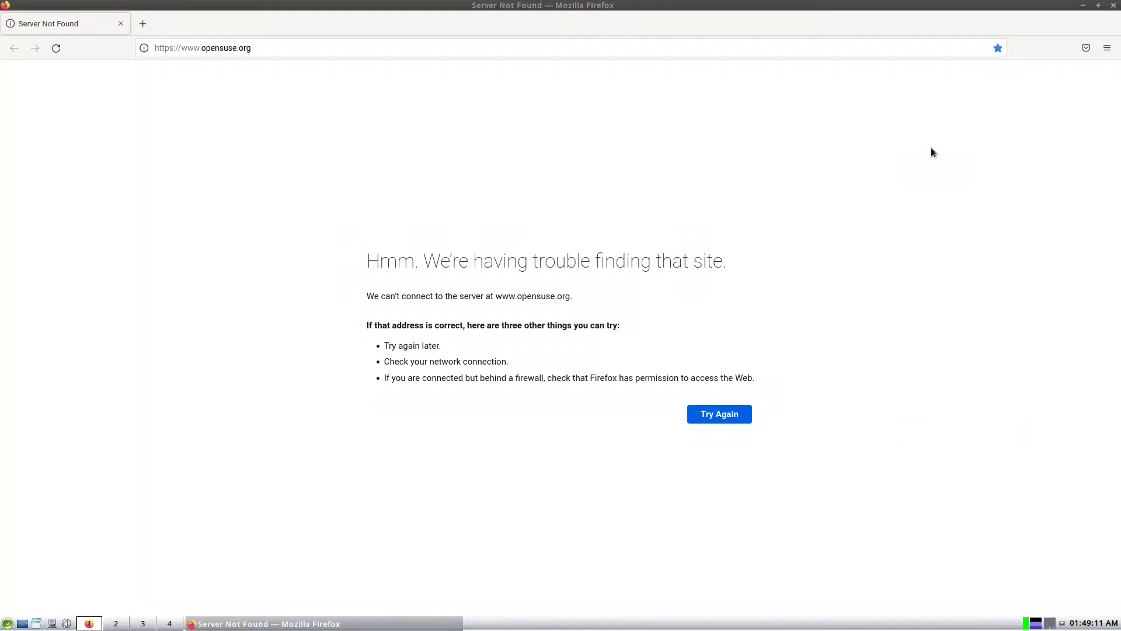
click(1115, 4)
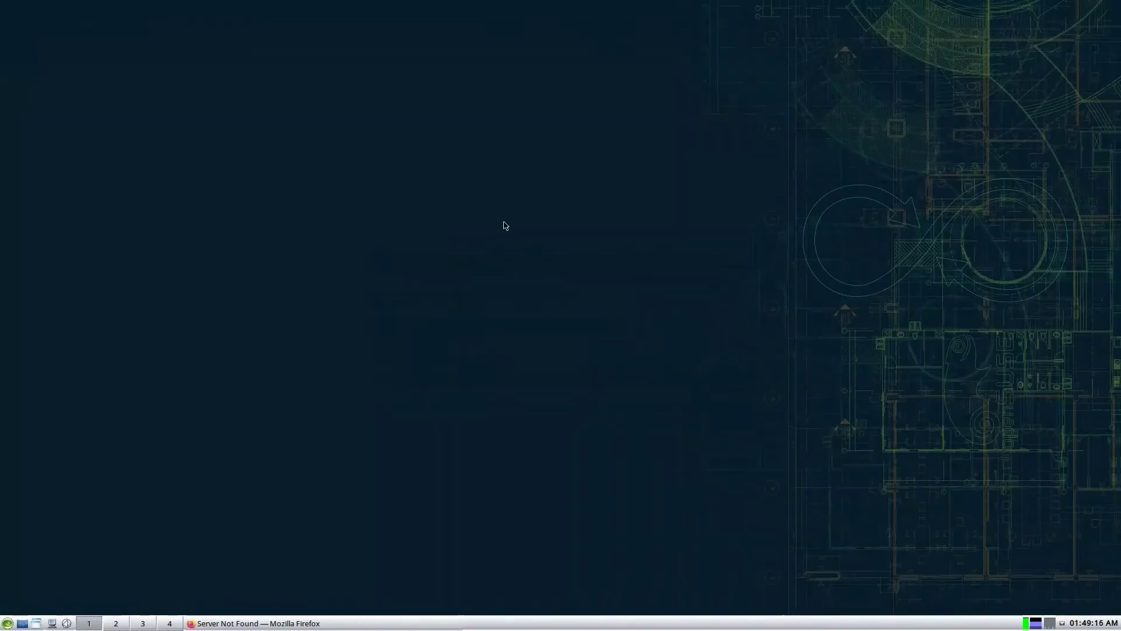
Launch YaST from the SUSE System menu and enter the root password.
click(8, 624)
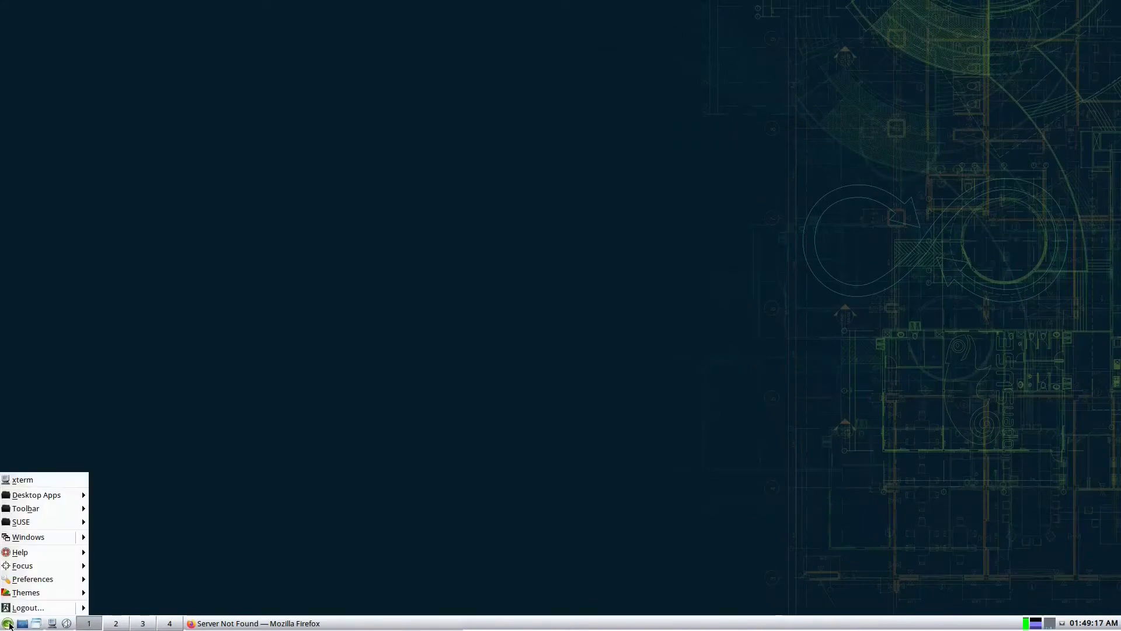
mouse_move(63, 522)
mouse_move(134, 552)
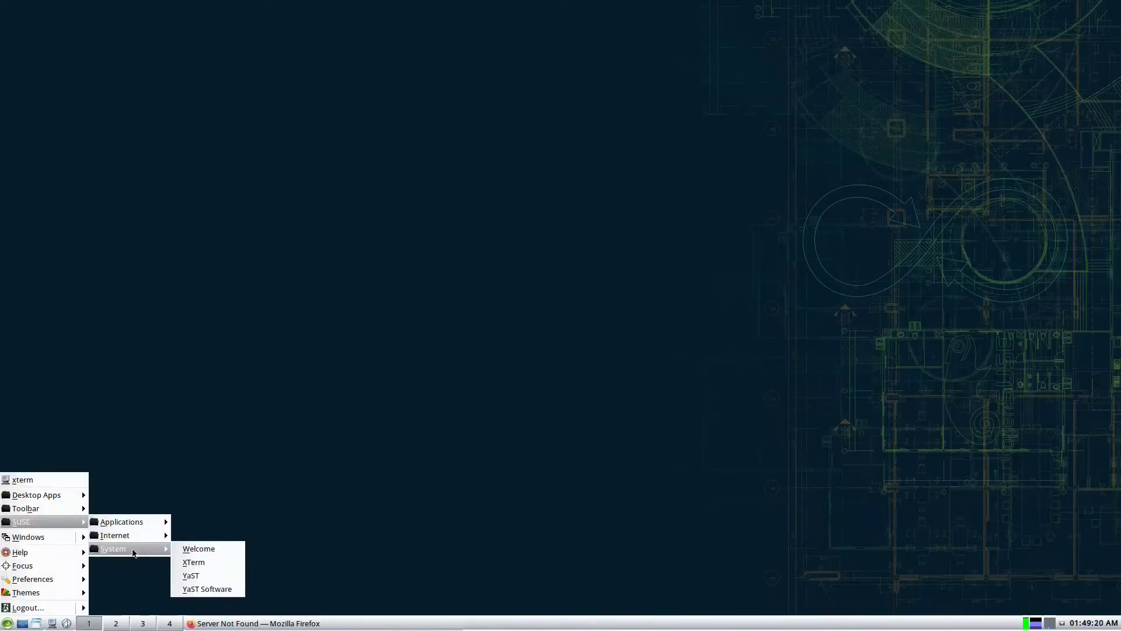
click(201, 576)
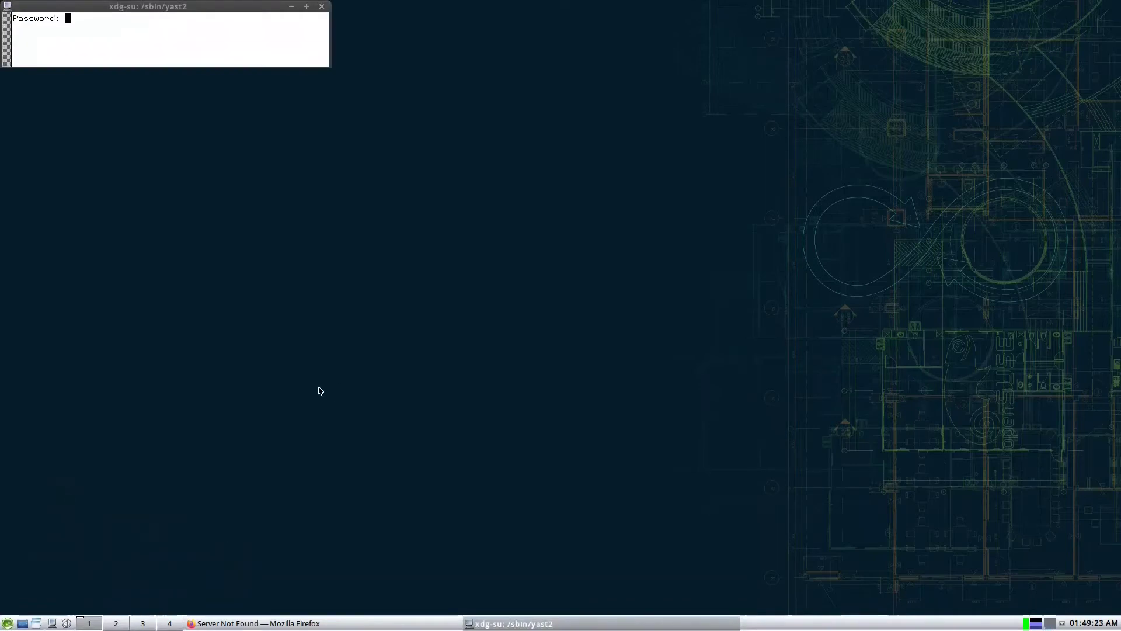
key(Return)
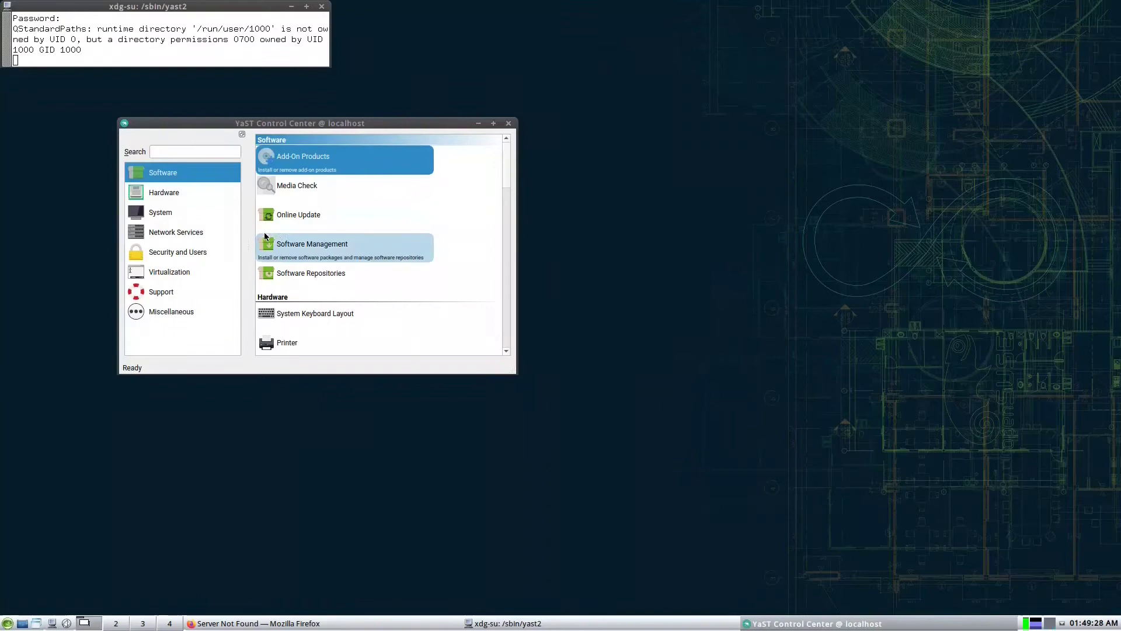
In Network Settings, set the enp0s3 card to Dynamic Address (DHCP) and save.
scroll(299, 246, down, 5)
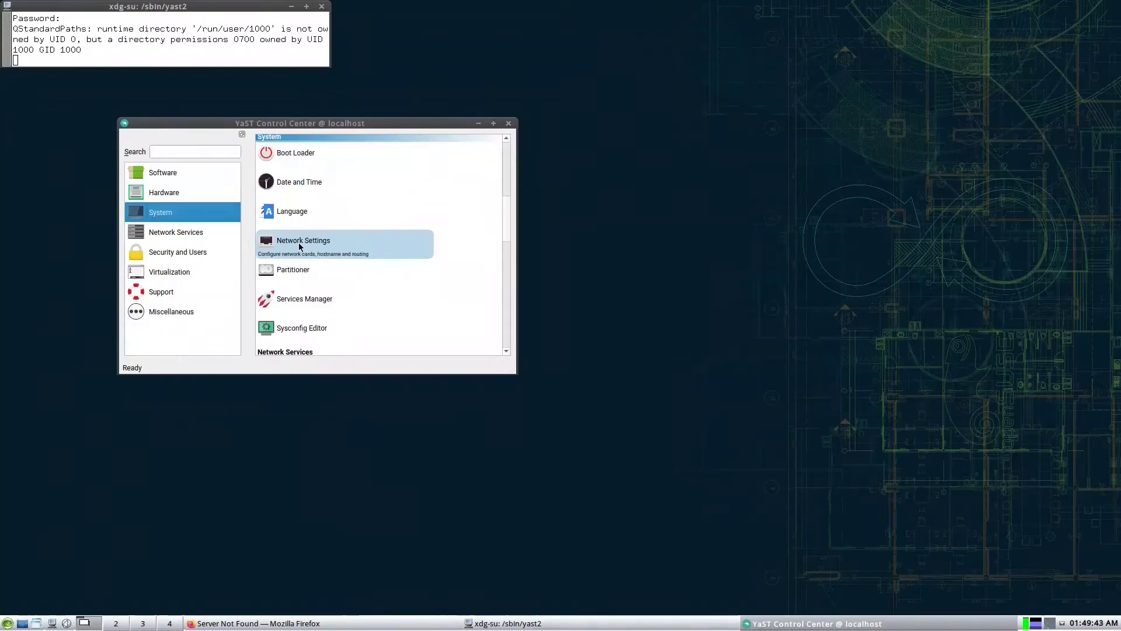
click(295, 244)
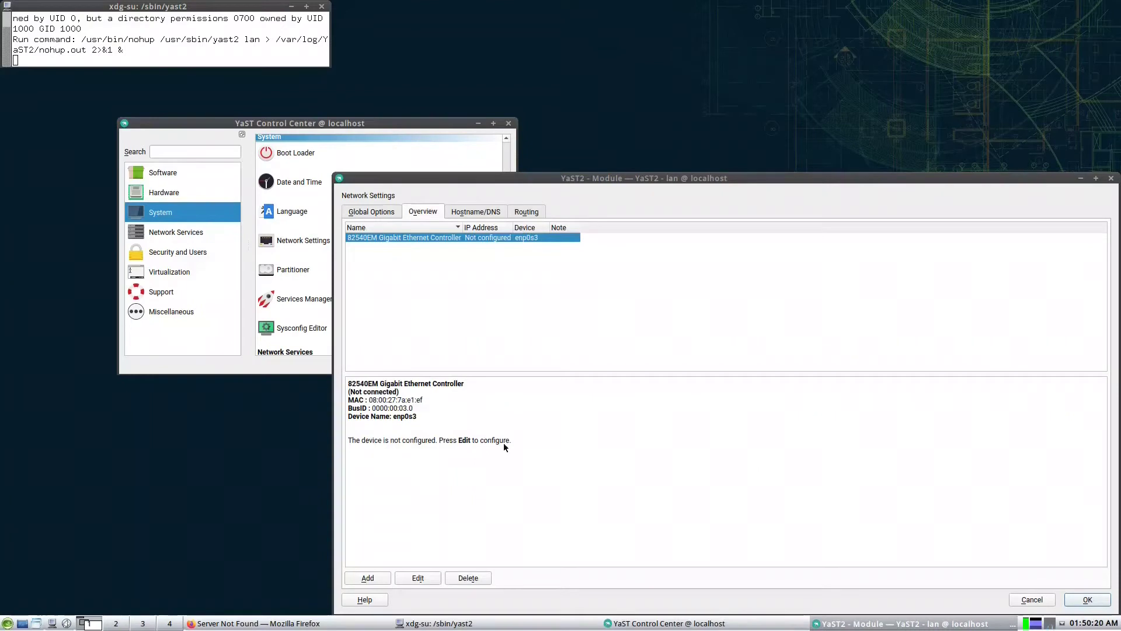
click(417, 578)
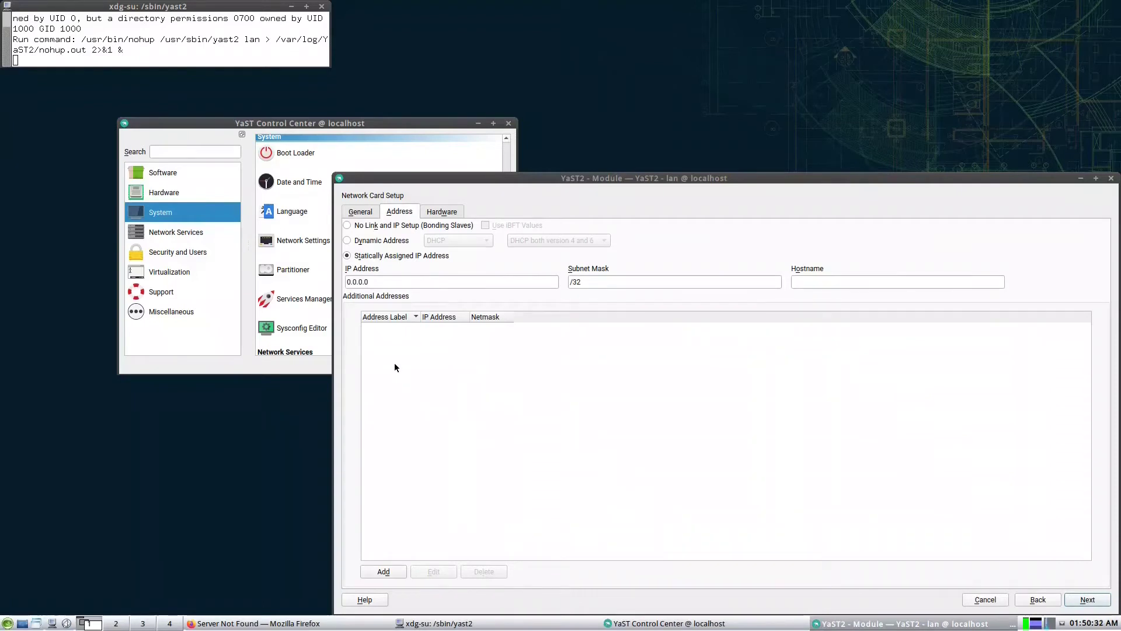
click(347, 241)
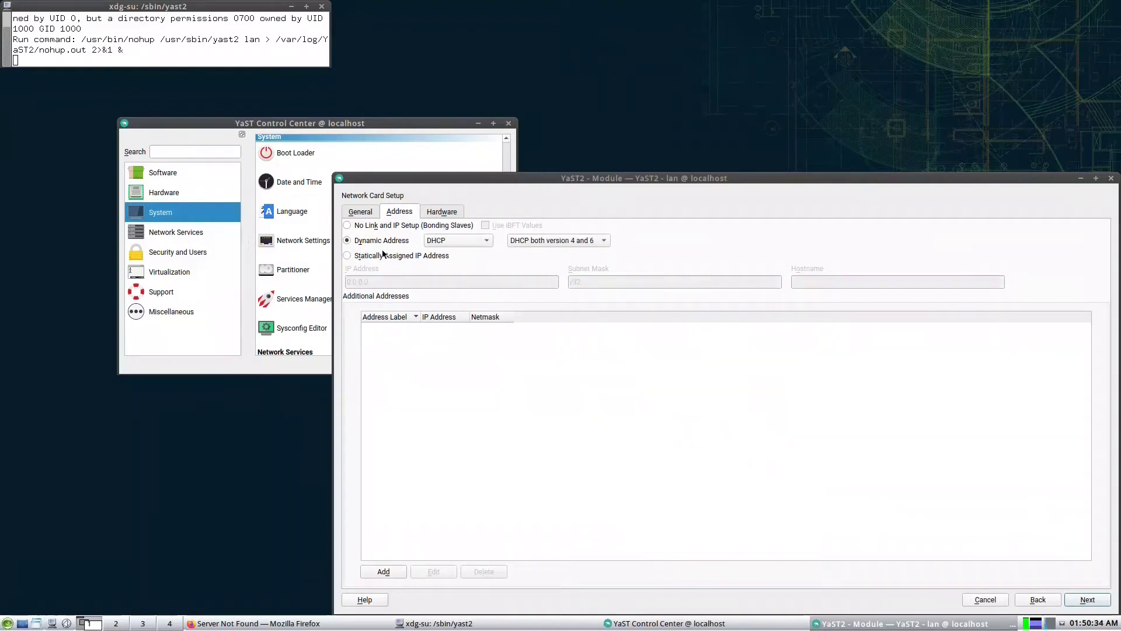
click(1087, 600)
click(1087, 599)
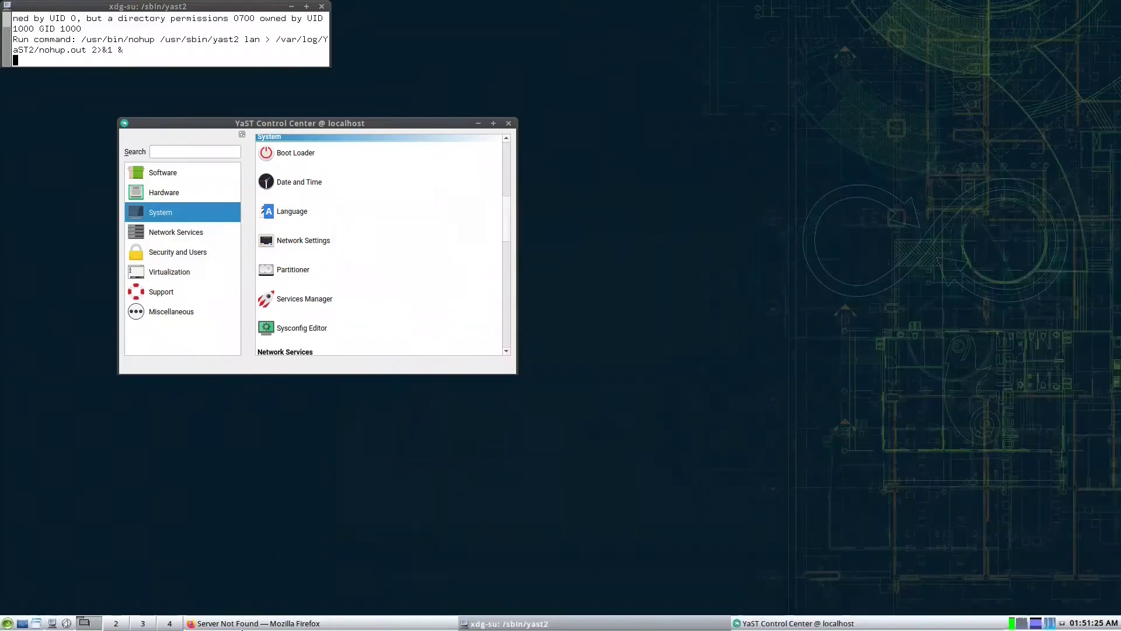
click(242, 625)
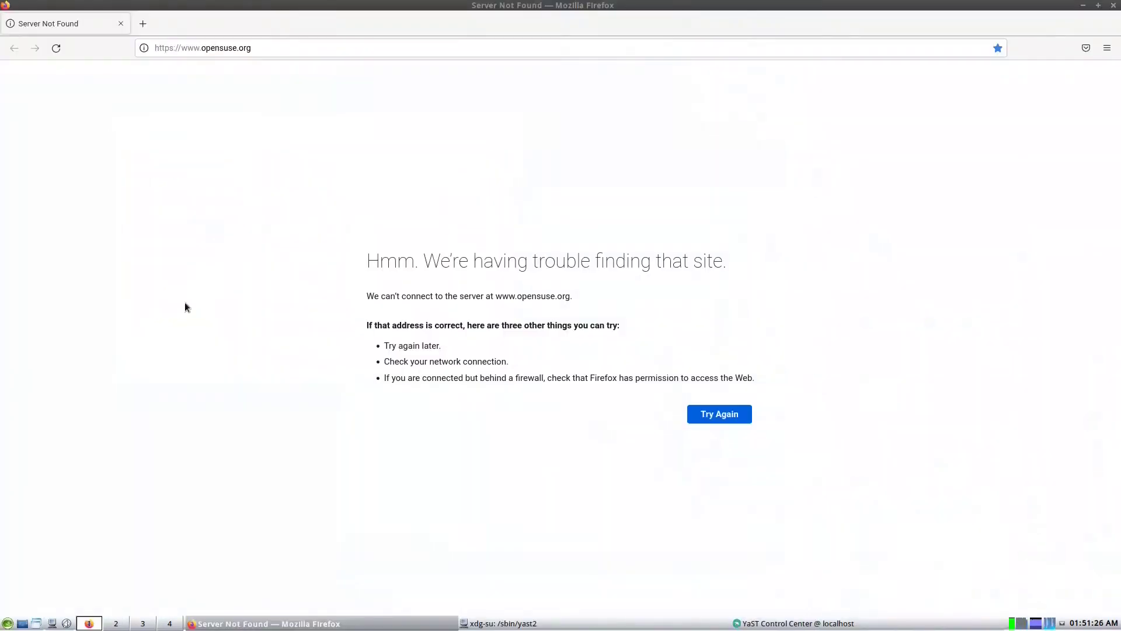
click(61, 48)
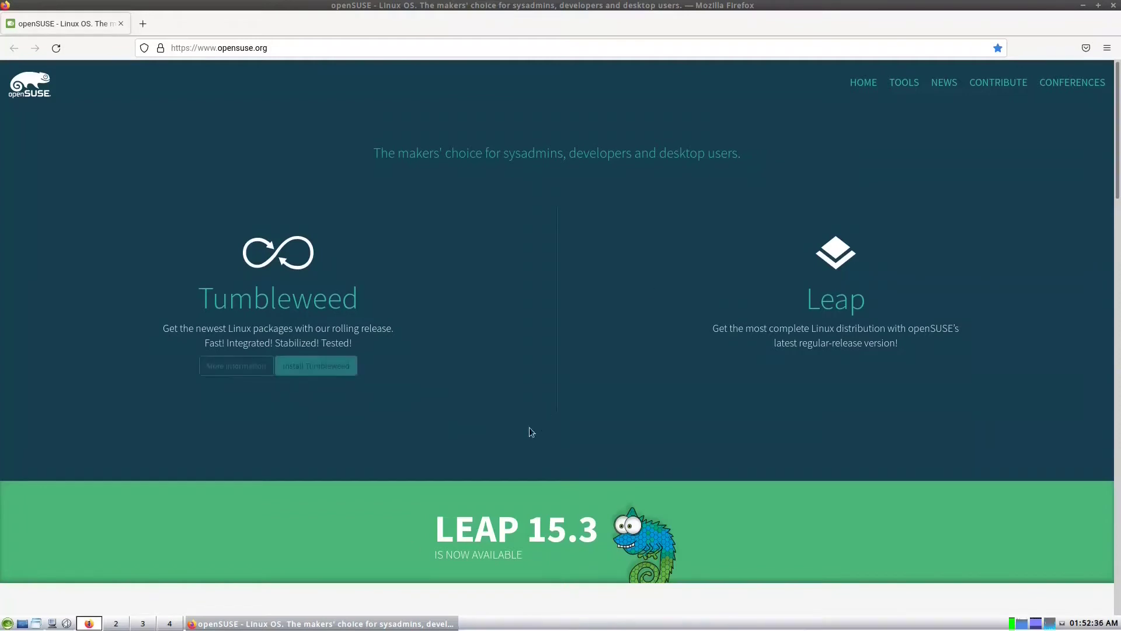
right_click(356, 621)
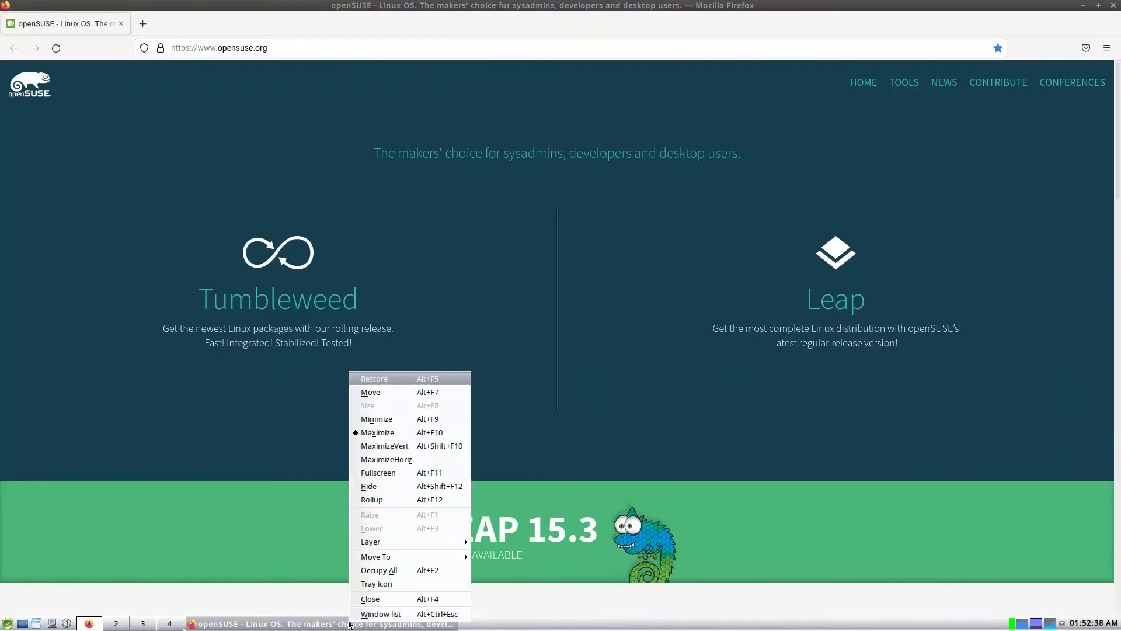
click(378, 605)
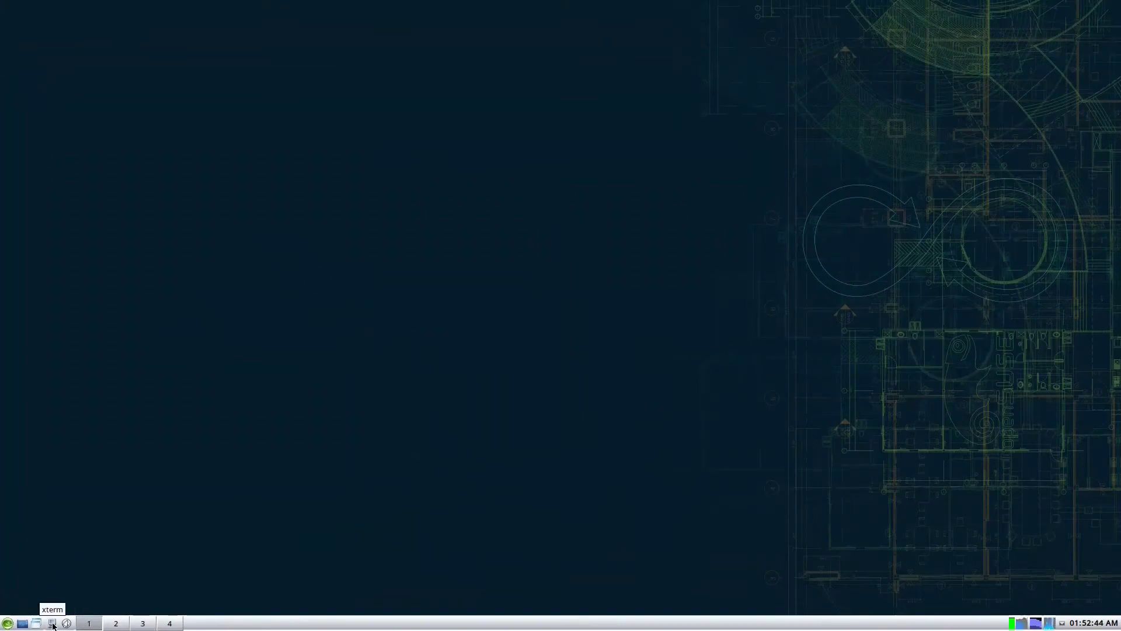
click(53, 624)
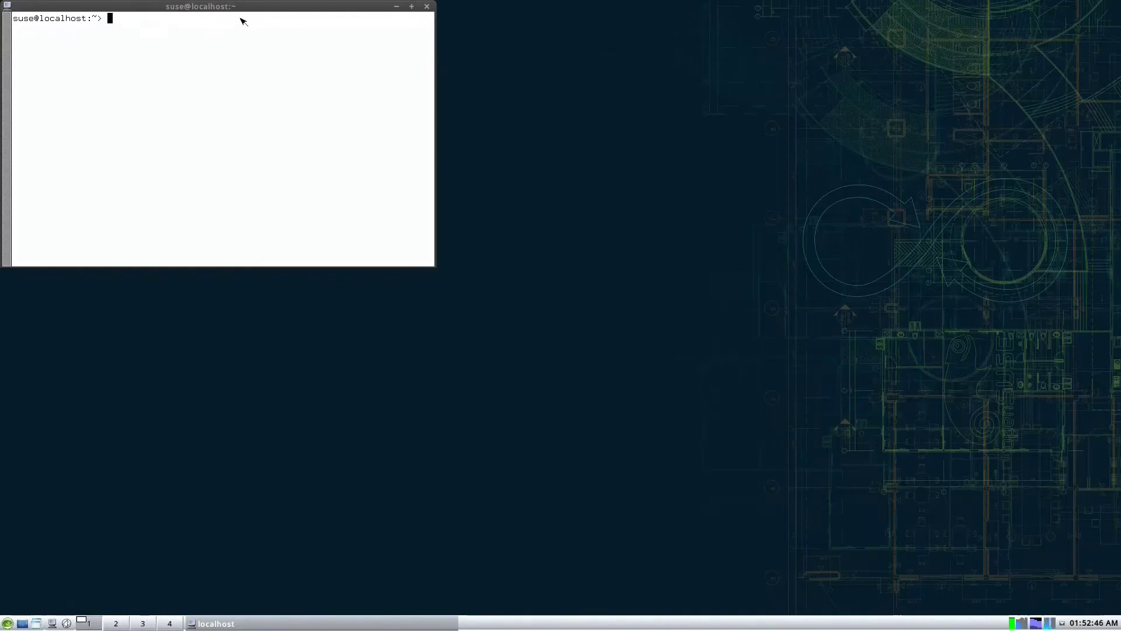
drag(247, 7, 541, 238)
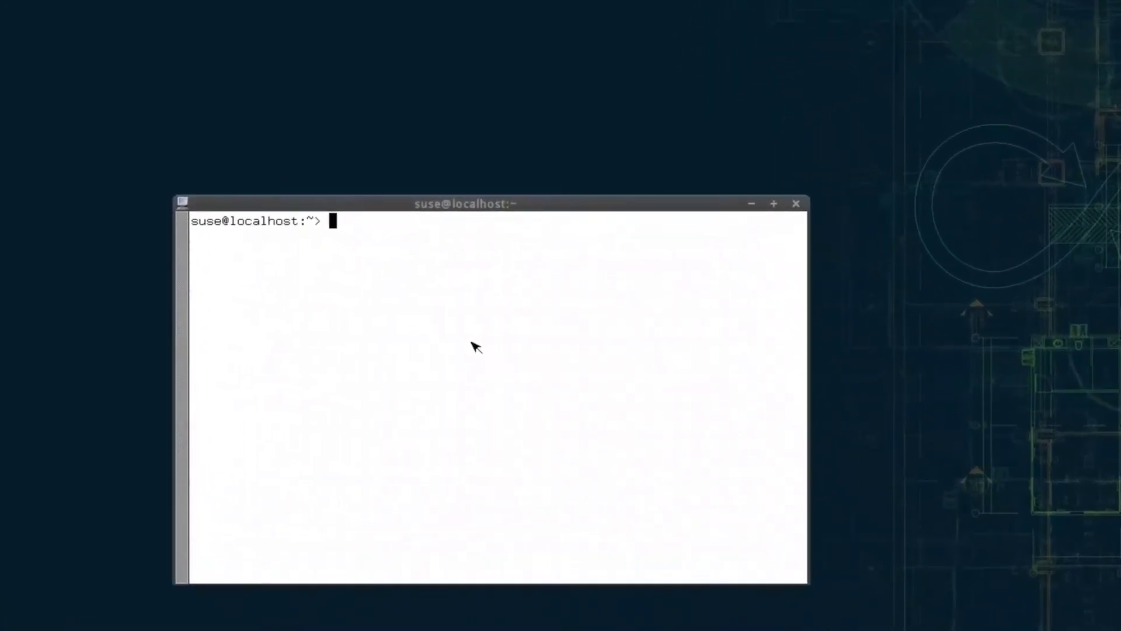
text(free)
key(Return)
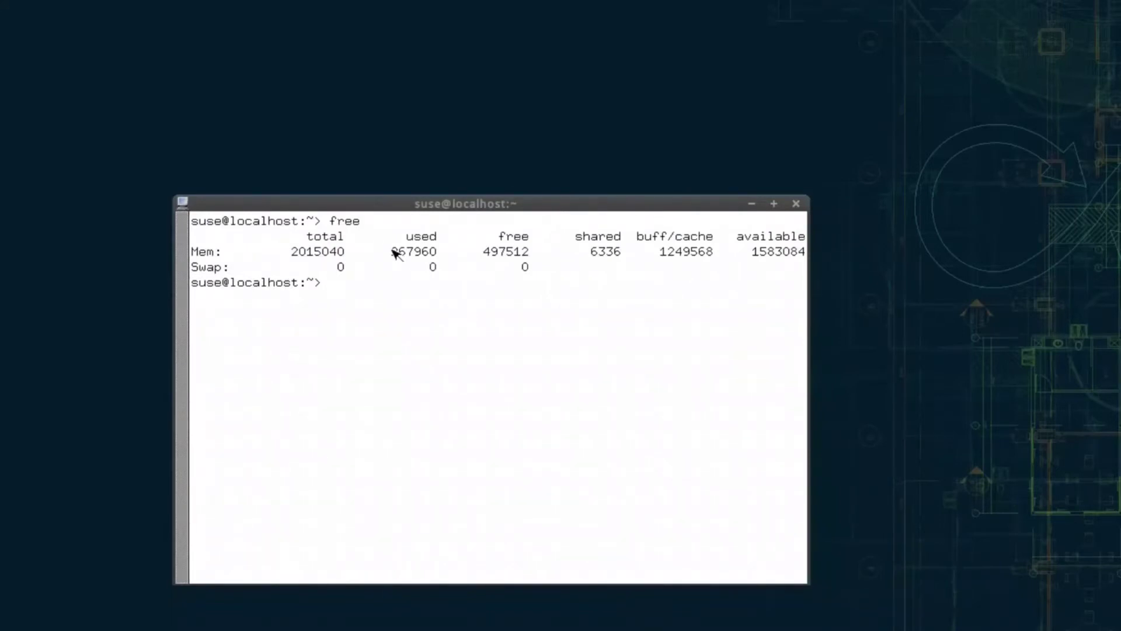
drag(393, 252, 410, 251)
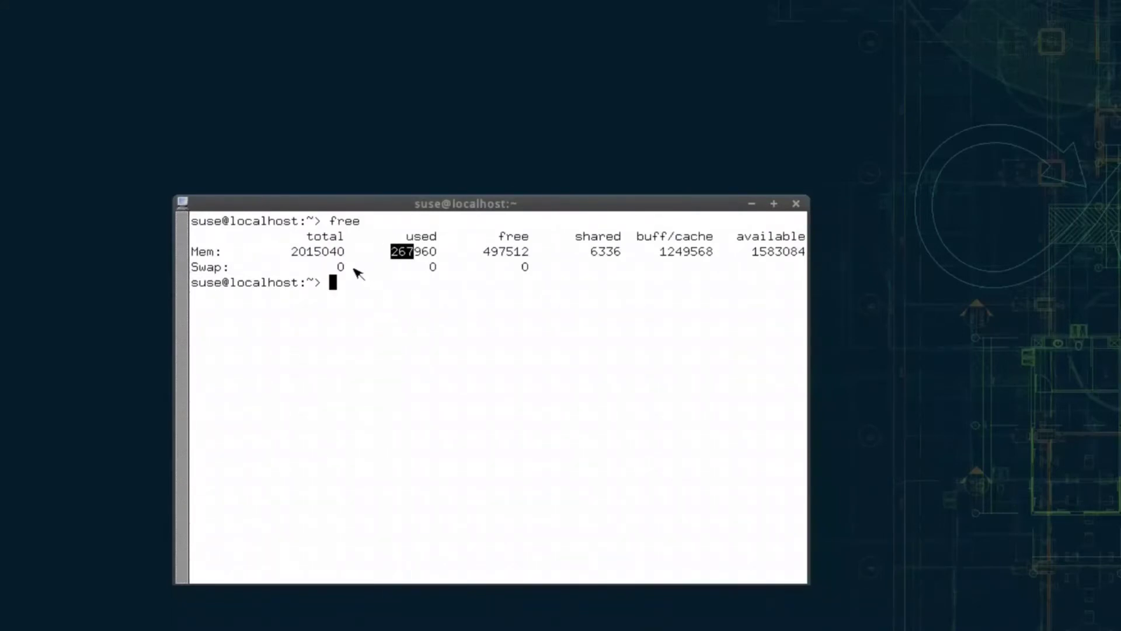
click(345, 296)
text(df)
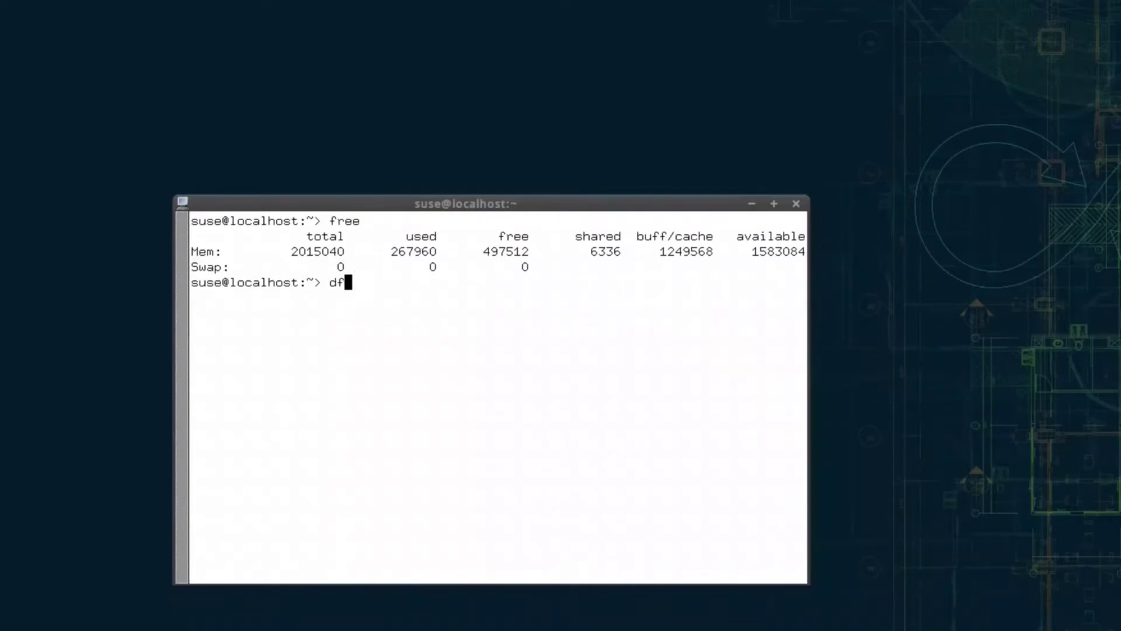
key(Return)
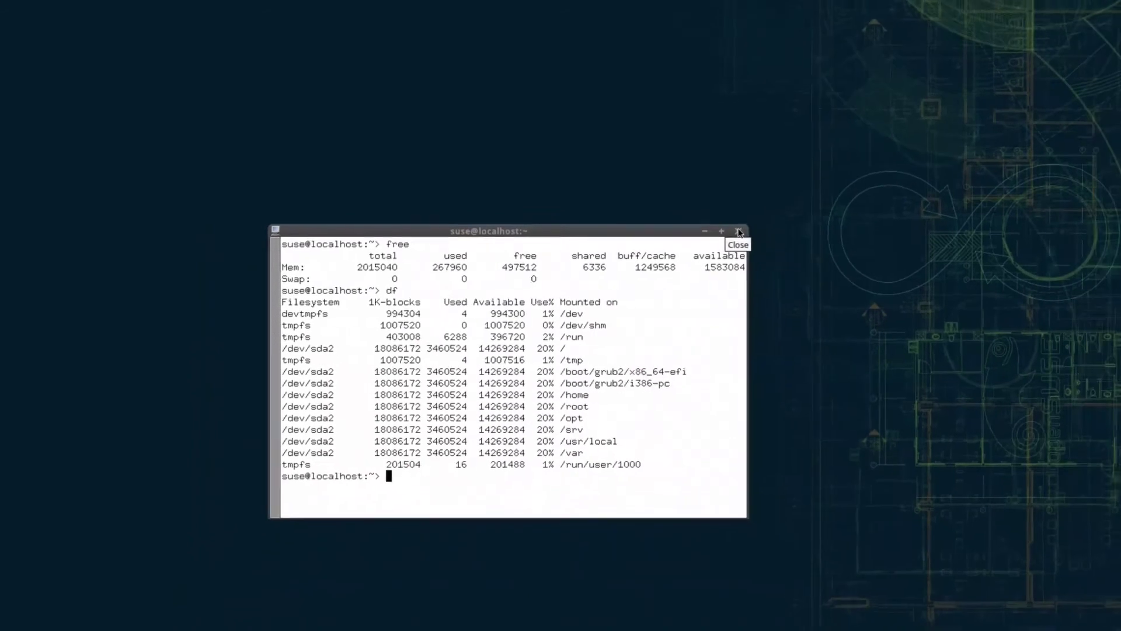
click(738, 231)
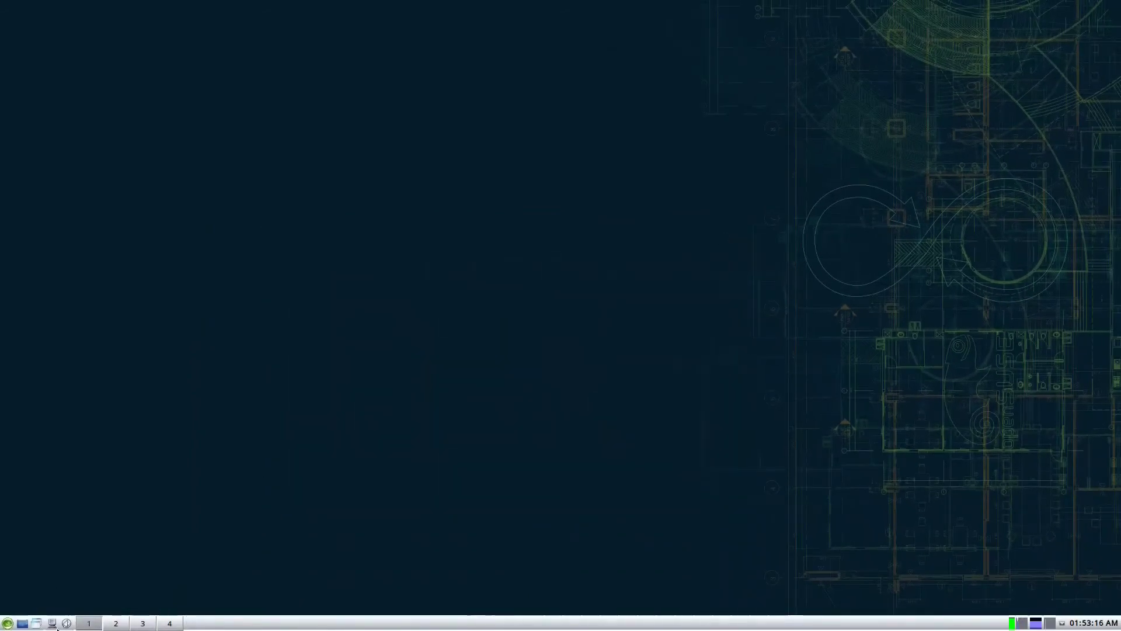
Launch xterm from the start menu and move its window to the screen centre.
click(7, 622)
mouse_move(58, 495)
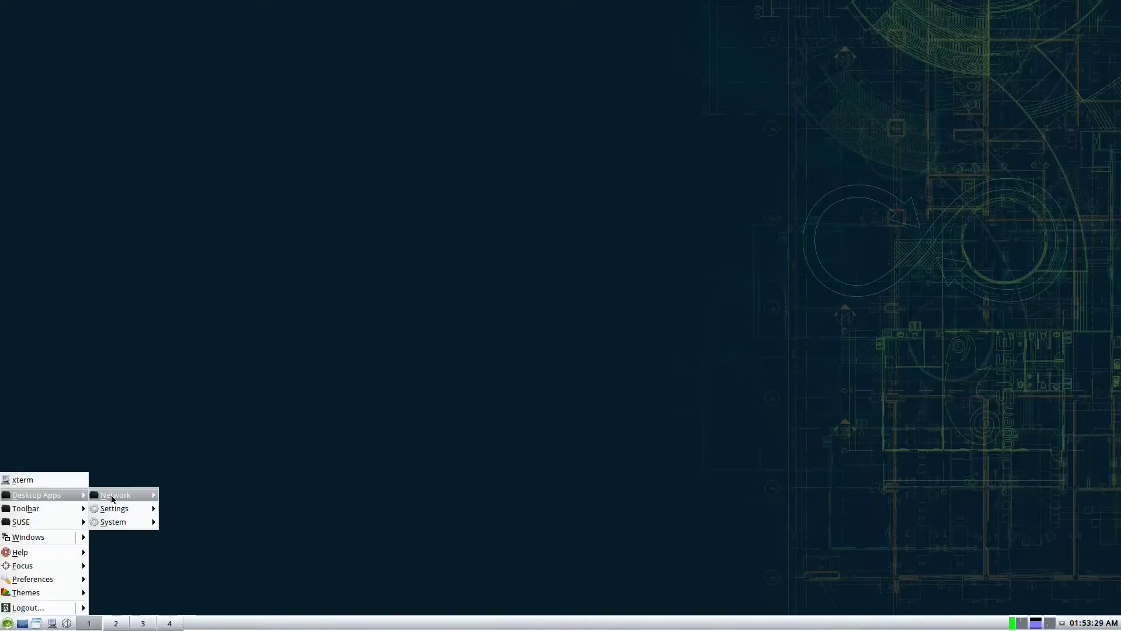
mouse_move(119, 527)
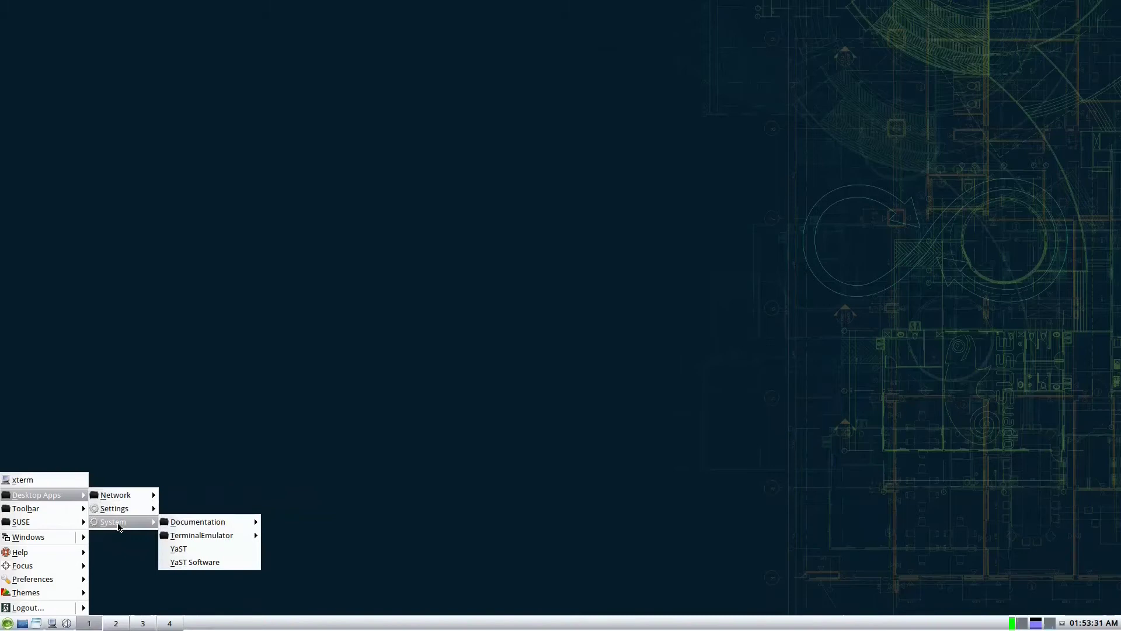
mouse_move(64, 525)
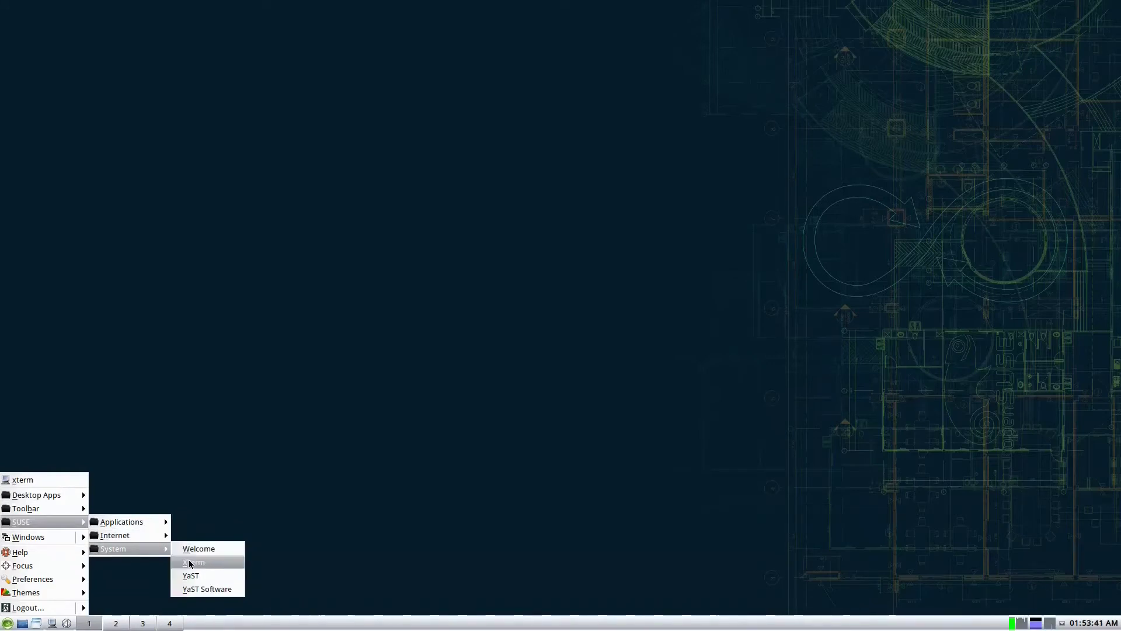
click(190, 562)
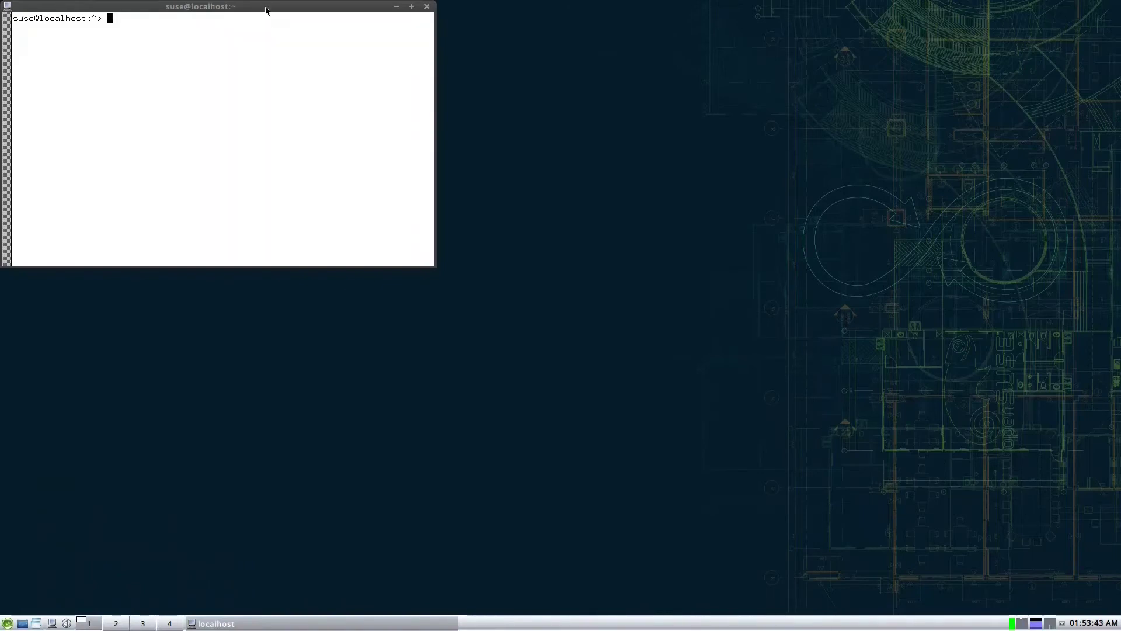
drag(266, 10, 576, 282)
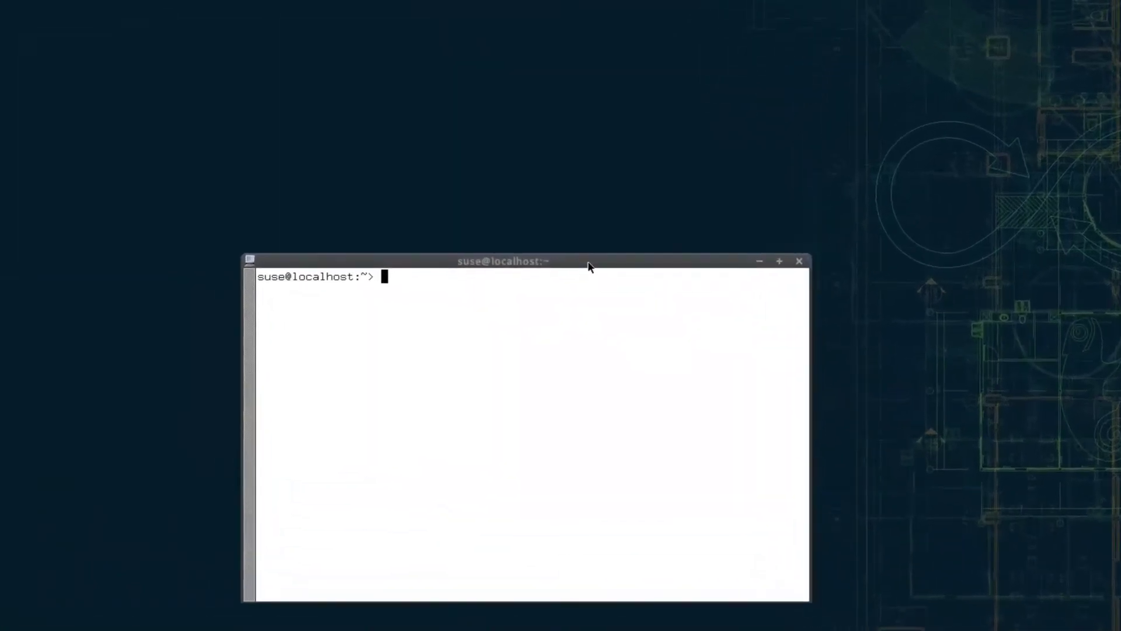
Run 'sudo zypper install thunar lxterminal' and enter the root password.
text(sudo zypper install thunar lxterminal)
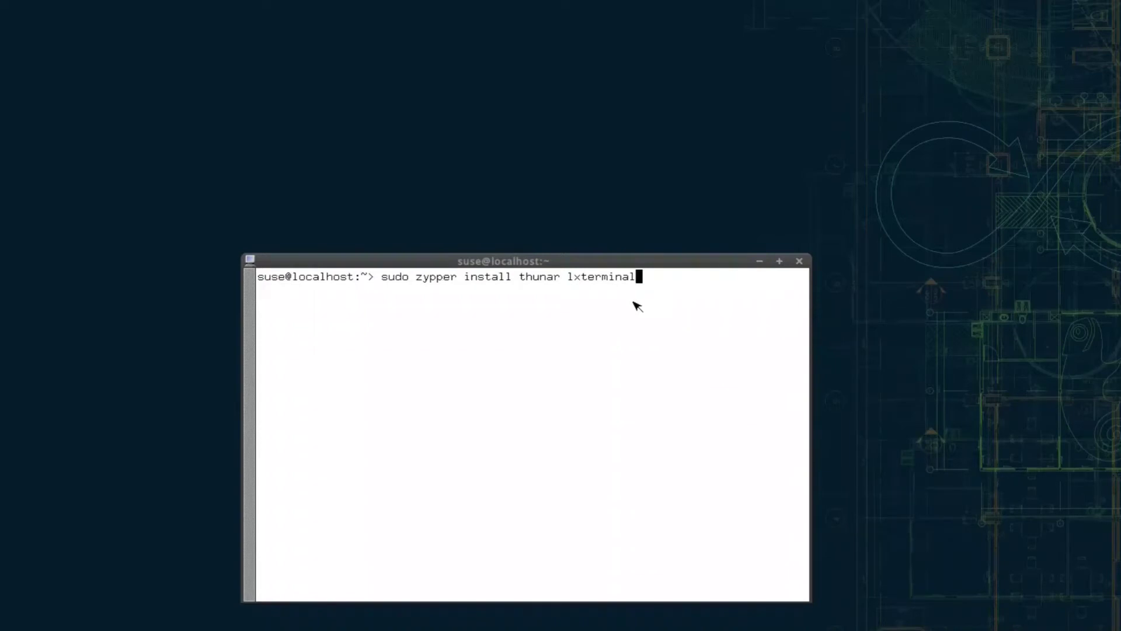
key(Return)
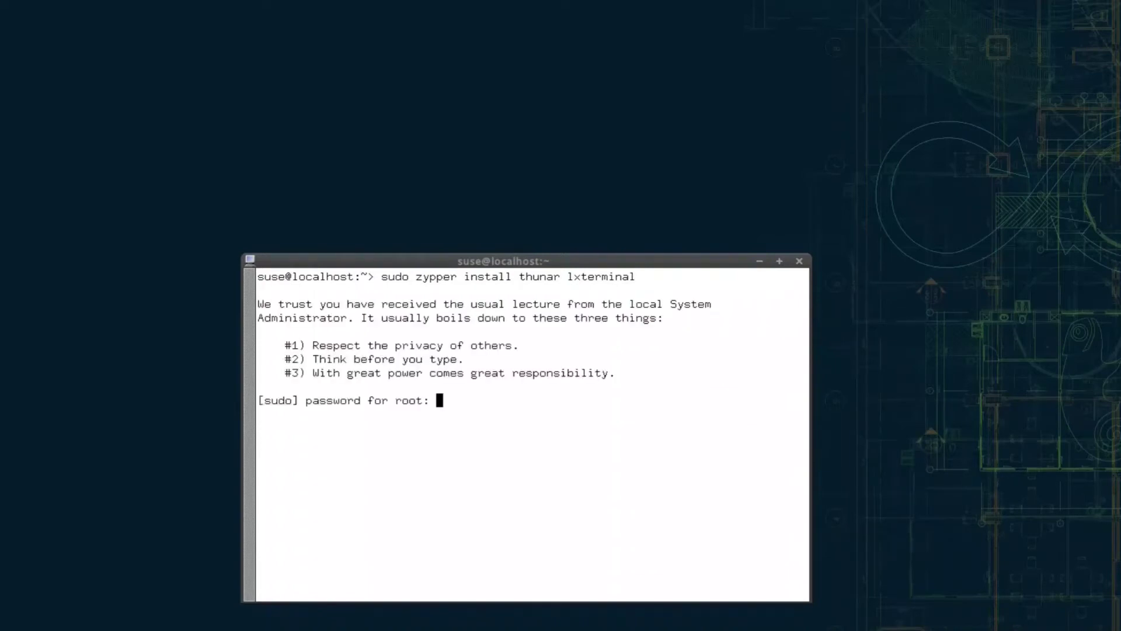
key(Return)
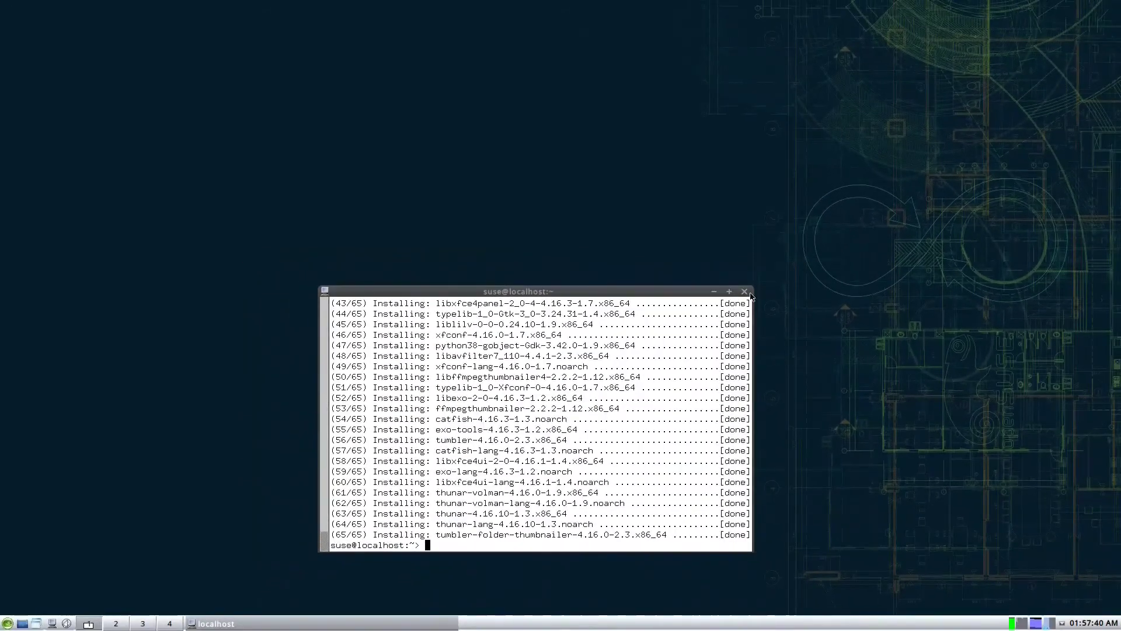
Close the finished xterm and launch Thunar File Manager from Desktop Apps > Utilities.
click(744, 291)
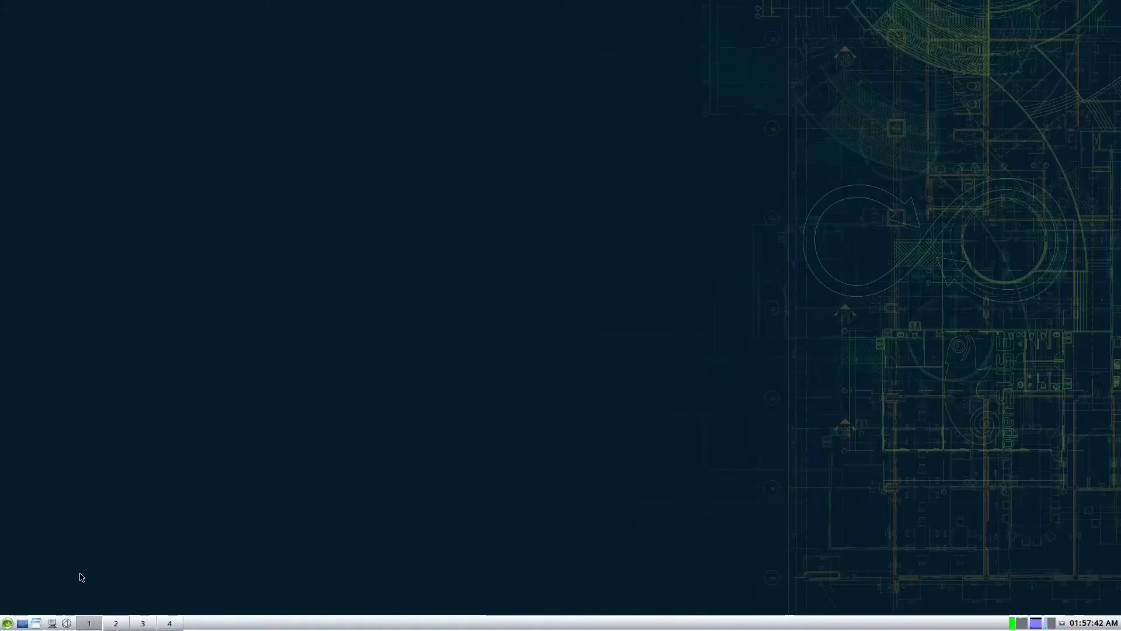
click(7, 622)
mouse_move(59, 496)
mouse_move(107, 501)
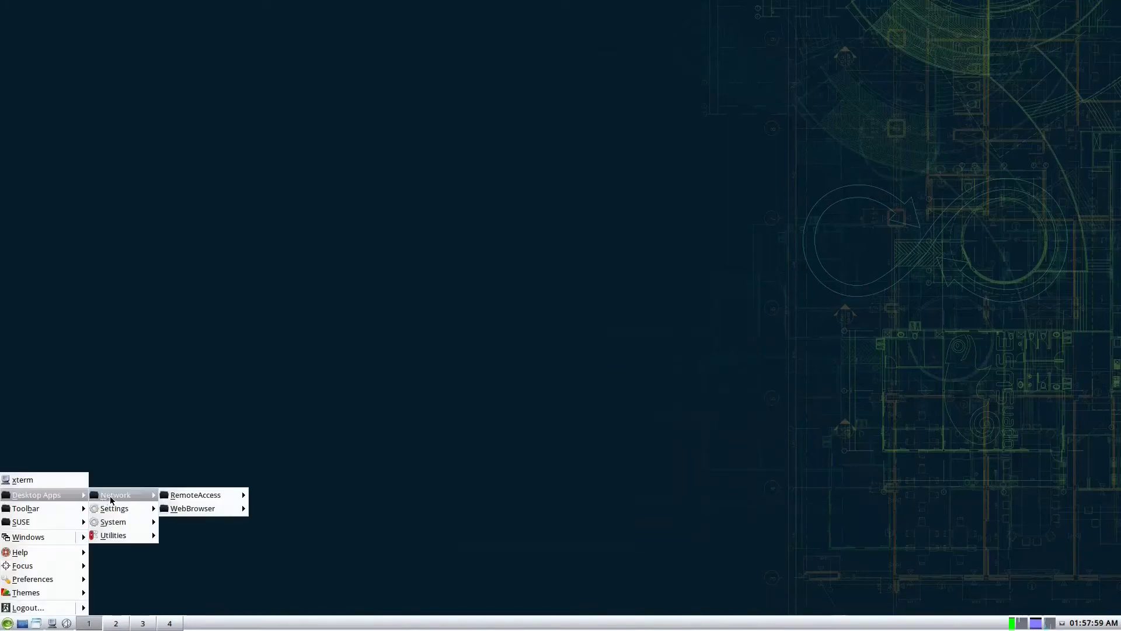
mouse_move(121, 539)
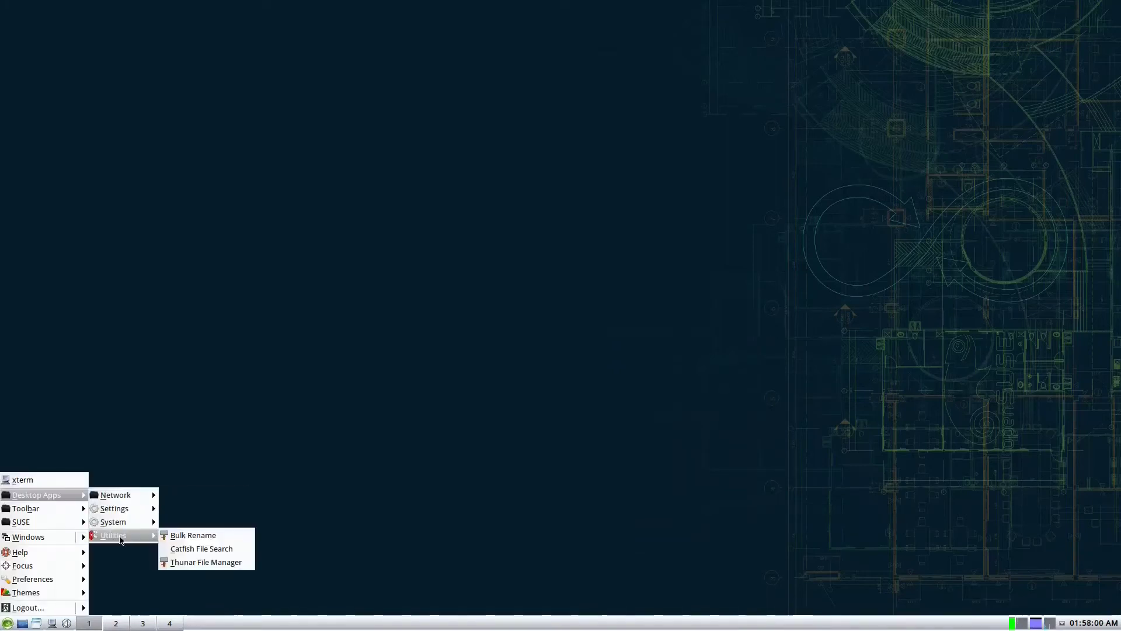
click(187, 562)
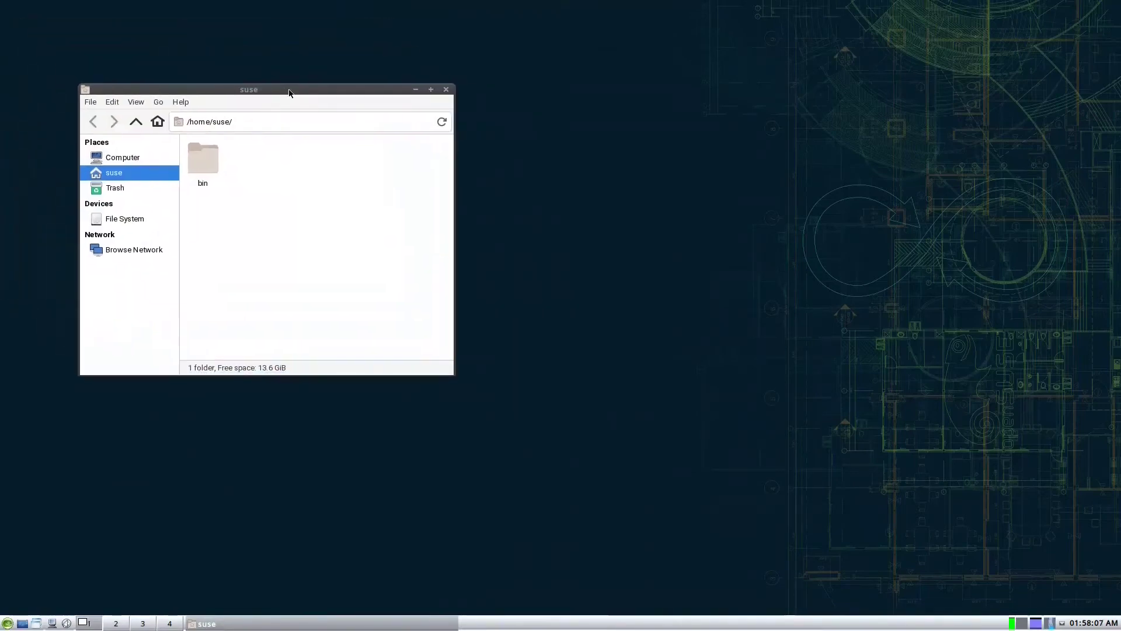
Browse the start menu to Desktop Apps > System > TerminalEmulator for LXTerminal.
click(7, 623)
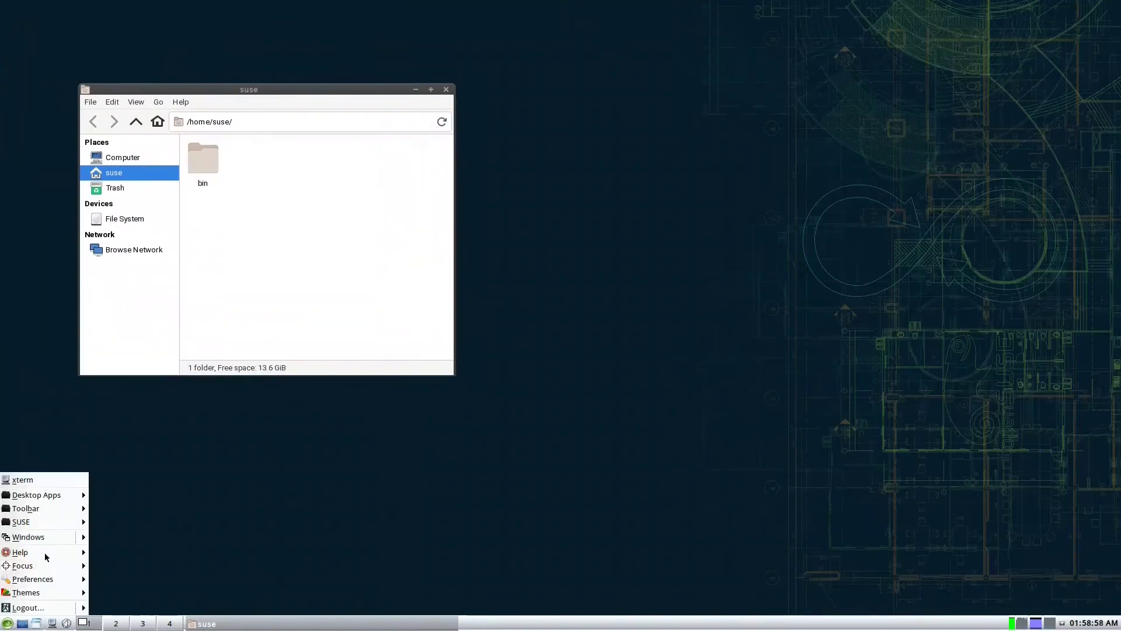
mouse_move(64, 510)
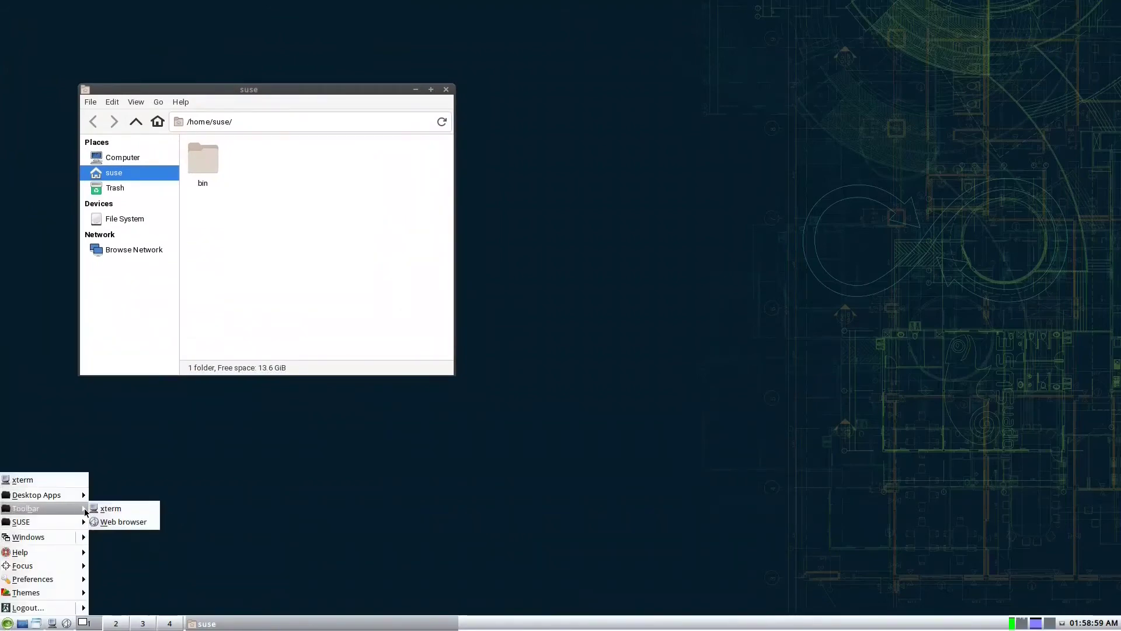
mouse_move(133, 522)
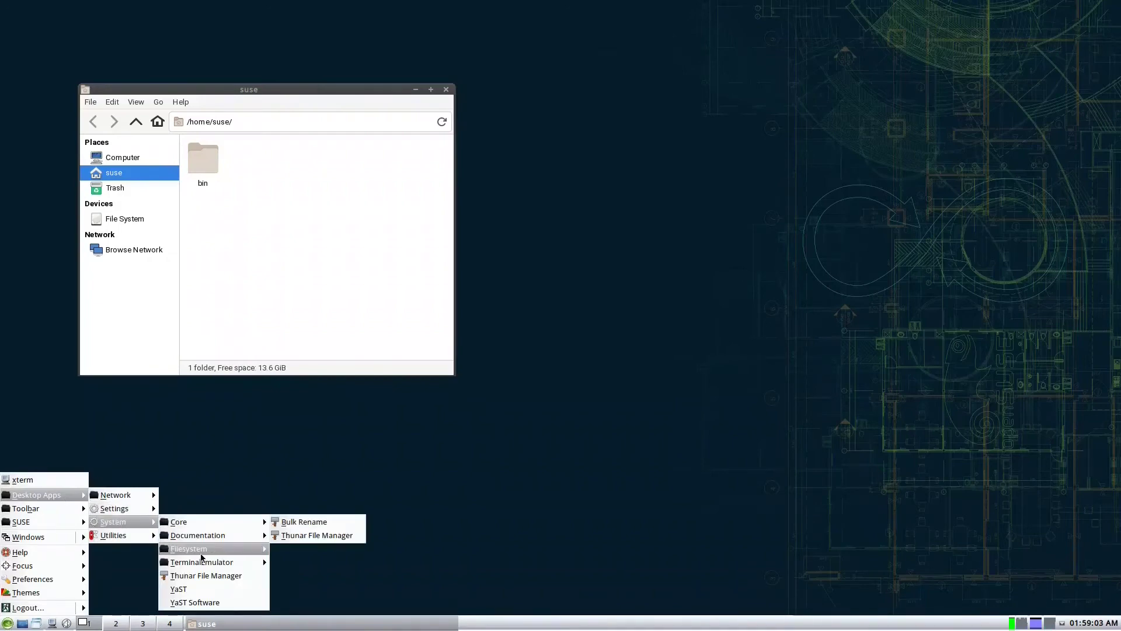
Launch LXTerminal and move its window lower on the screen.
mouse_move(229, 563)
click(296, 564)
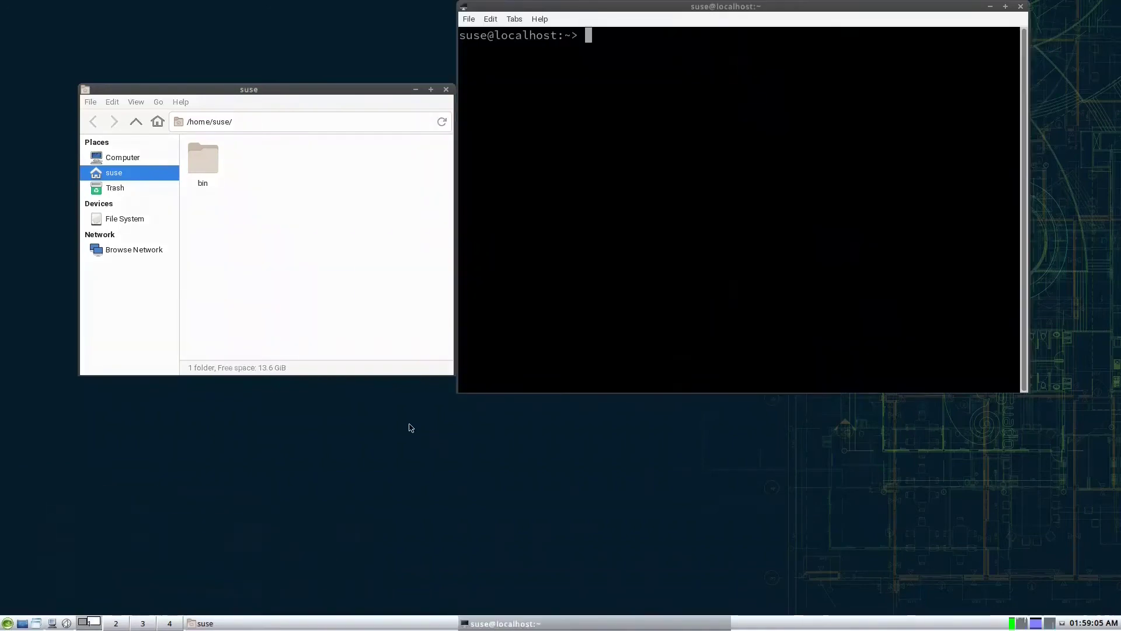
drag(669, 10, 669, 90)
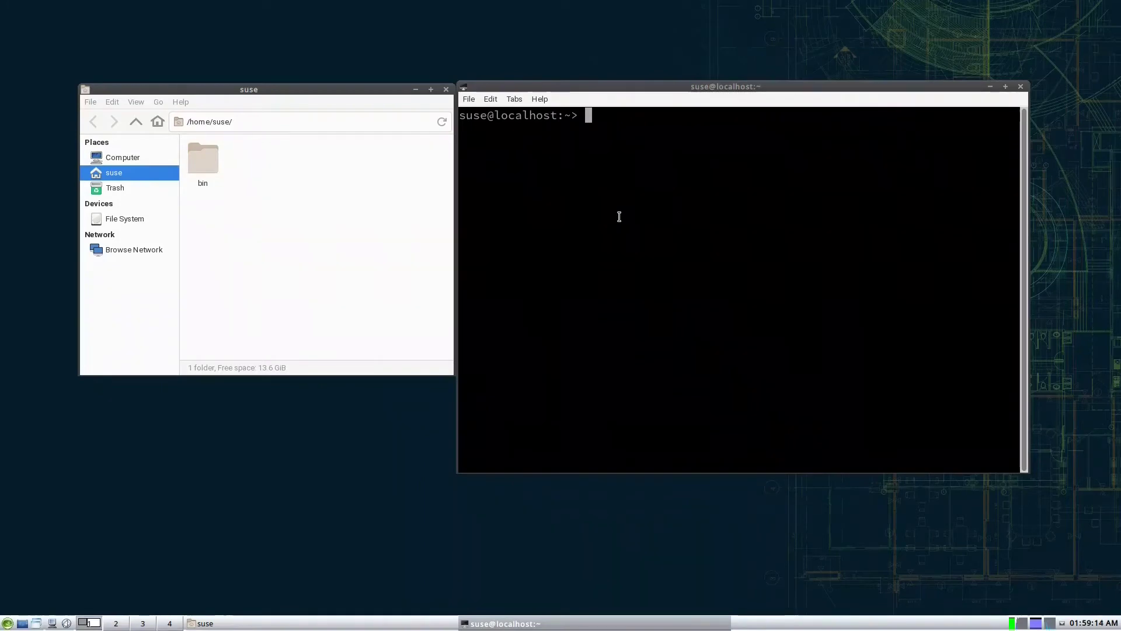
Run uname -a, df and free to show kernel, disk and memory usage.
text(uname )
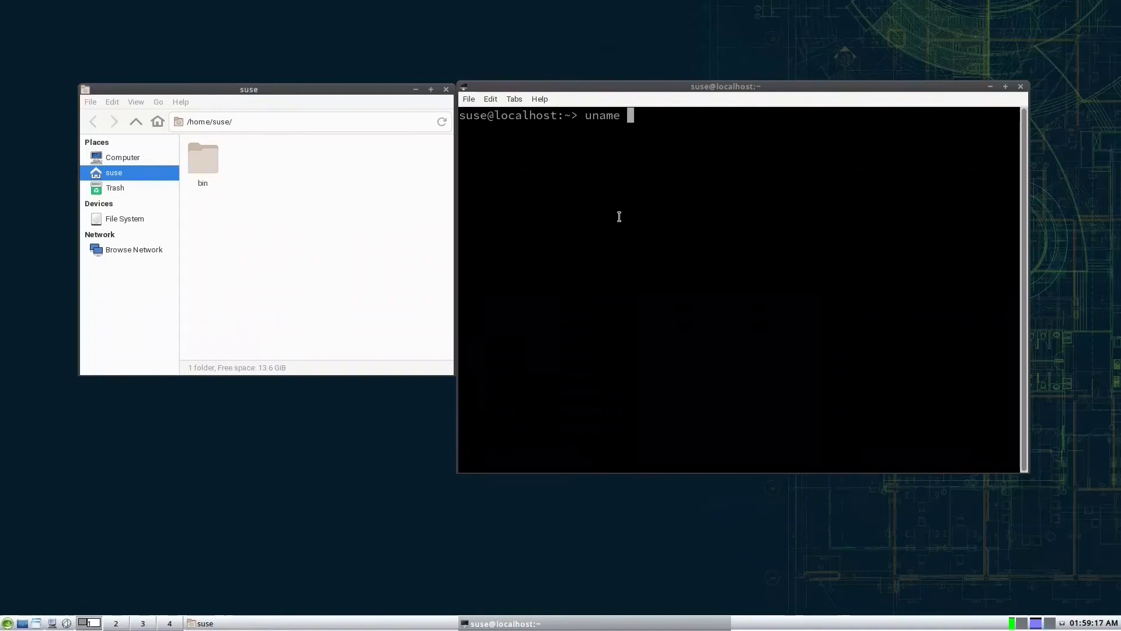
text(-a)
key(Return)
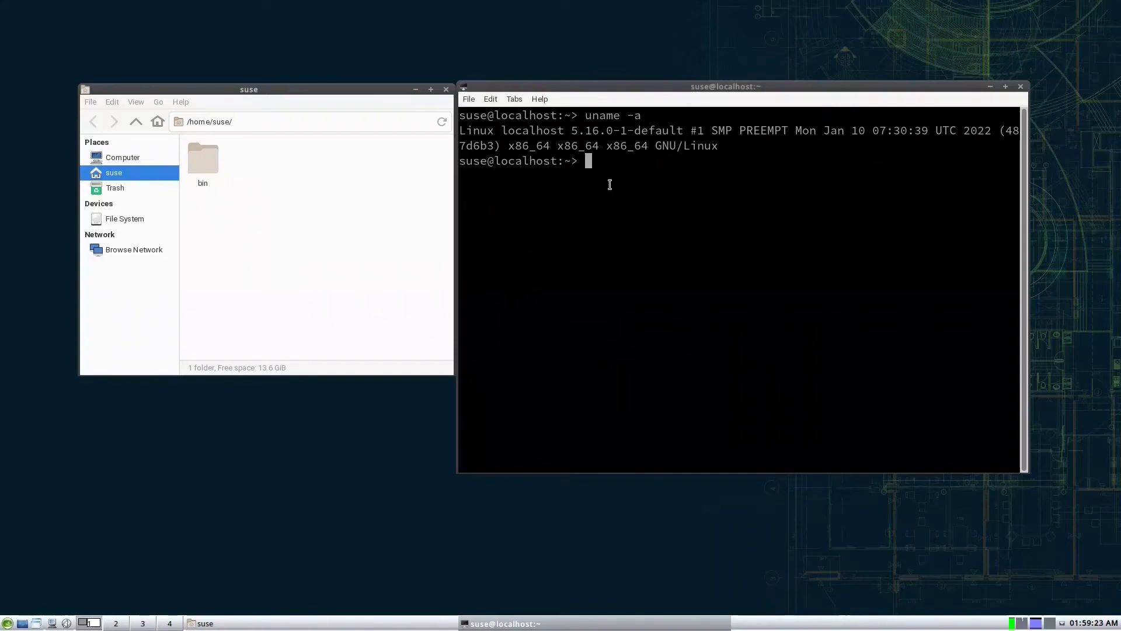
text(df)
key(Return)
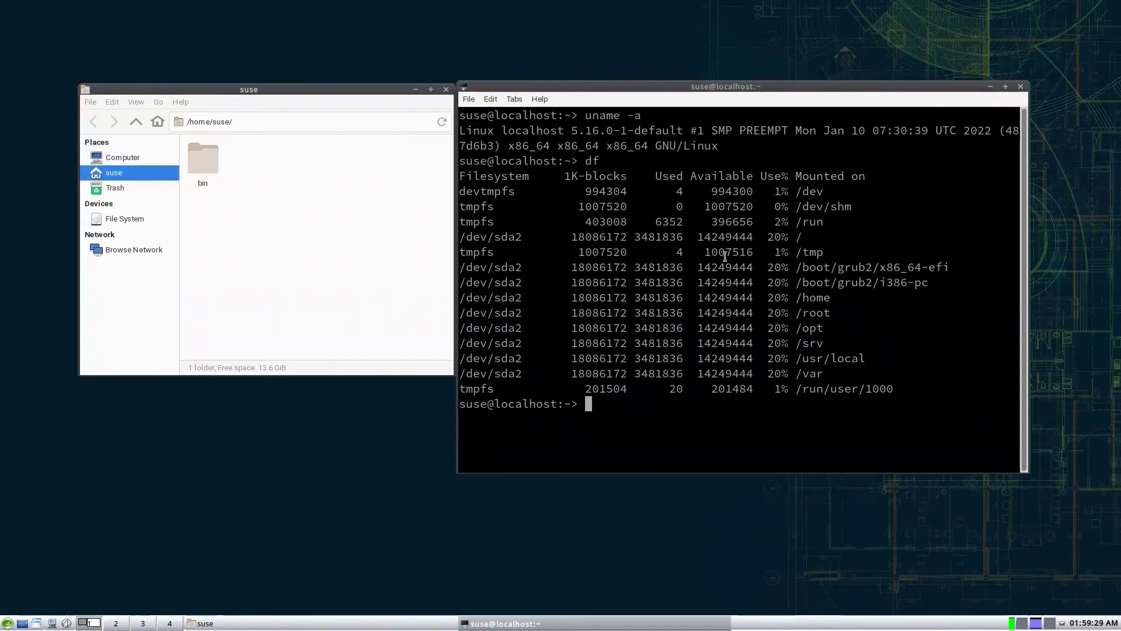
text(free)
key(Return)
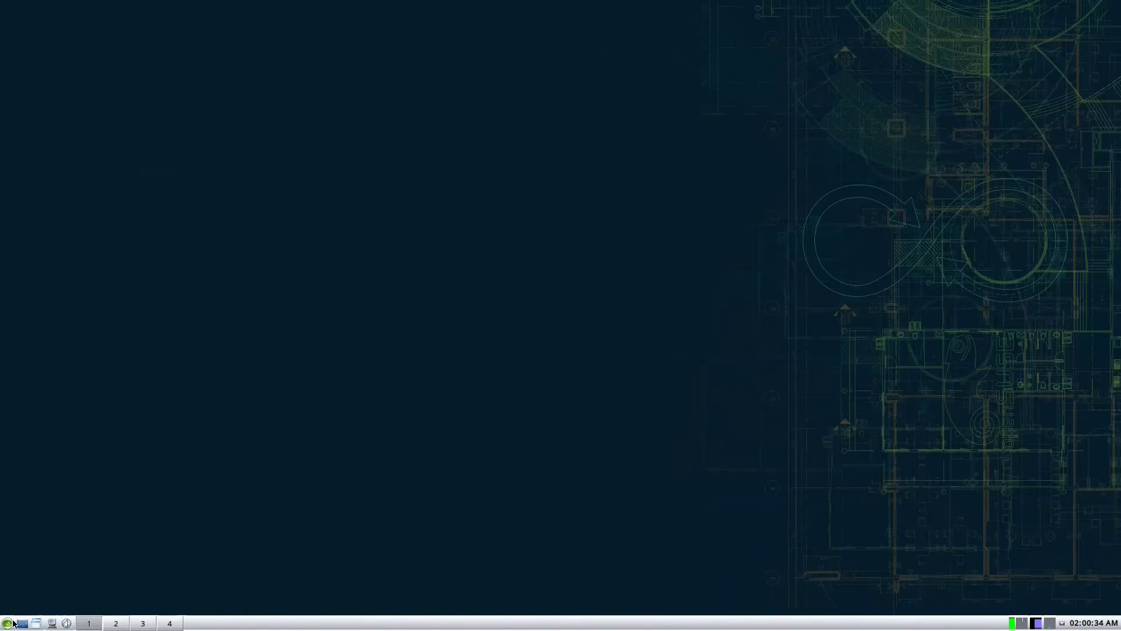
Launch YaST Software from SUSE > System and drag its window toward the centre.
click(8, 623)
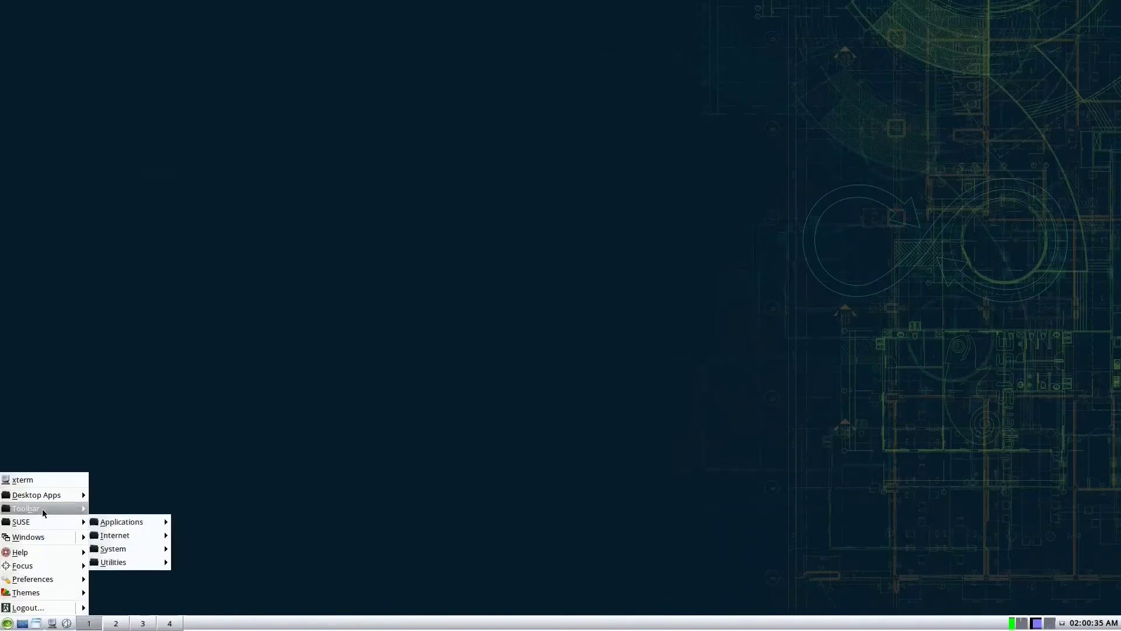
mouse_move(42, 523)
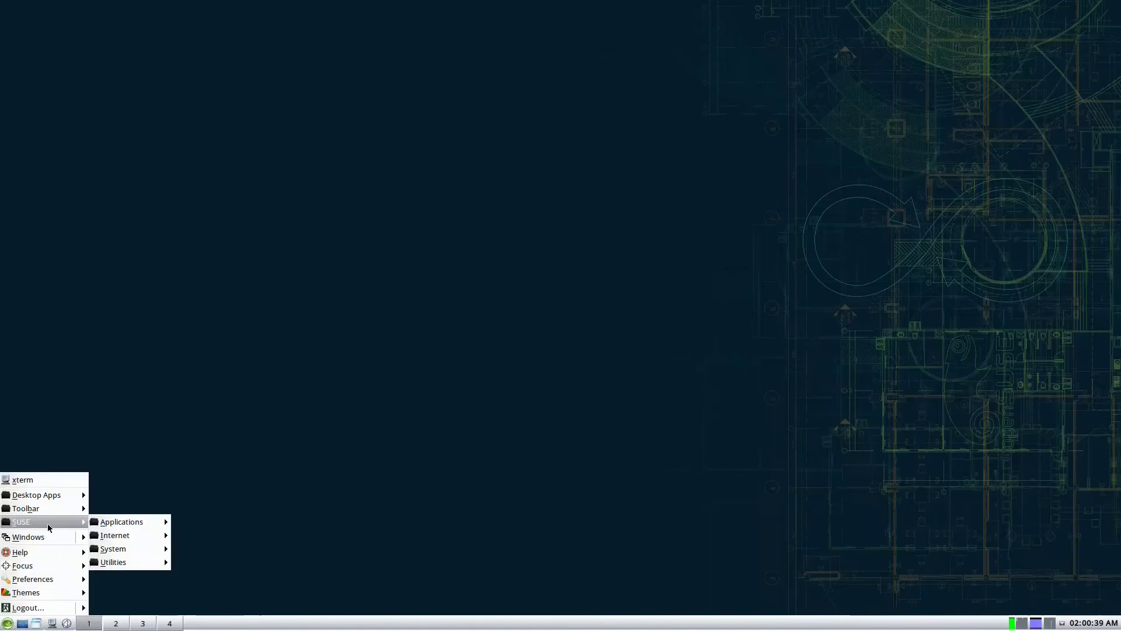
mouse_move(146, 564)
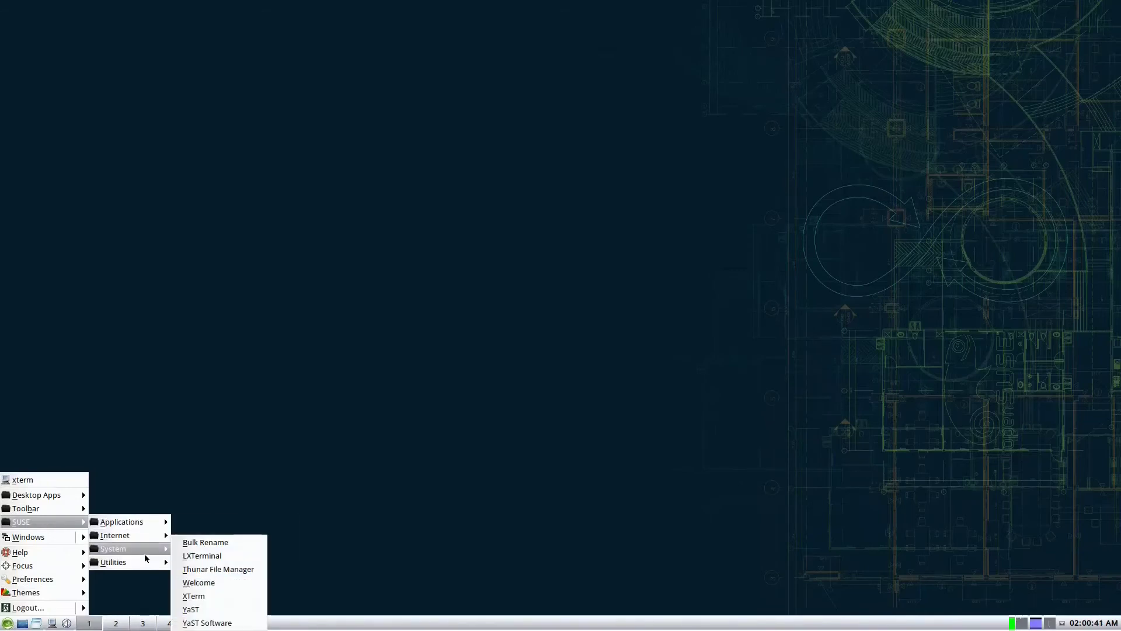
click(202, 622)
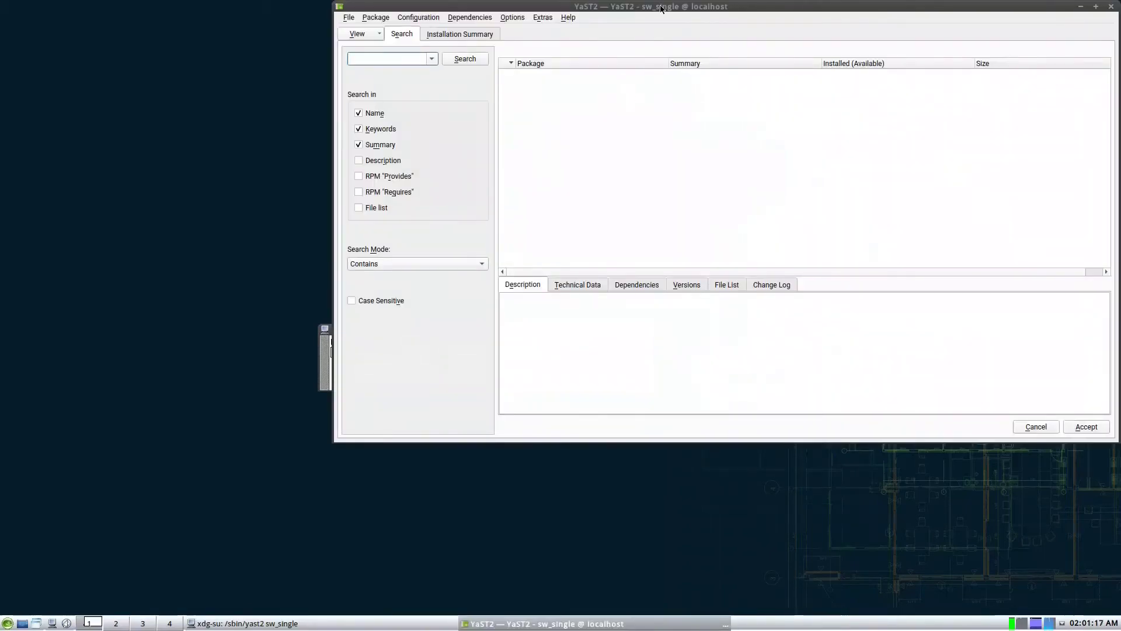
drag(661, 8, 582, 83)
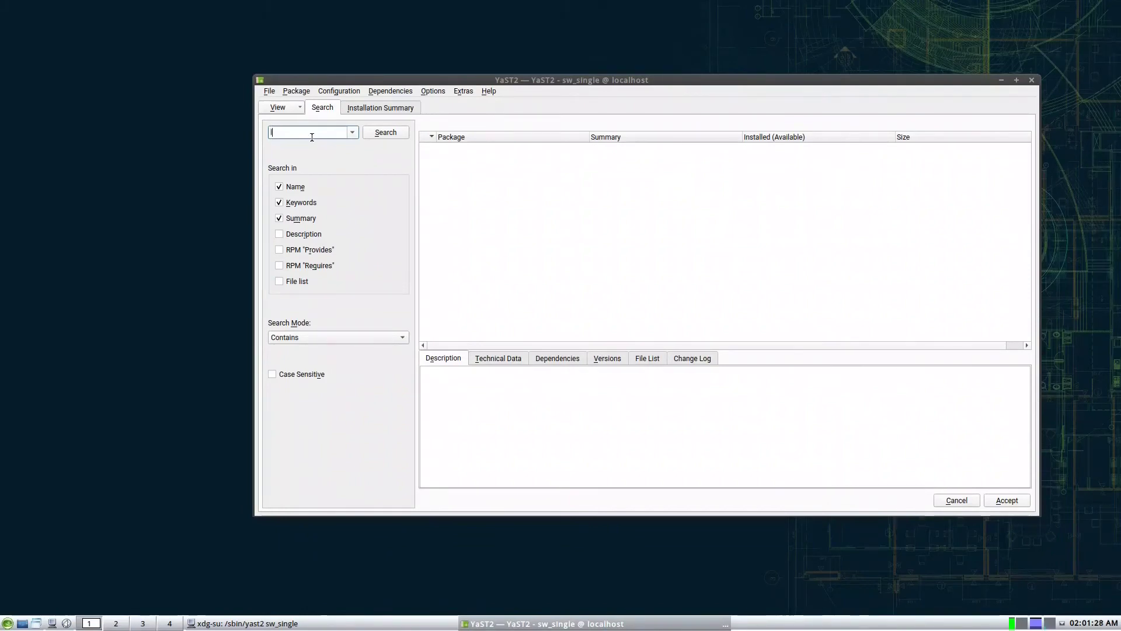
Search for libreoffice, mark it for installation, then untick it again.
text(reoffice)
key(Return)
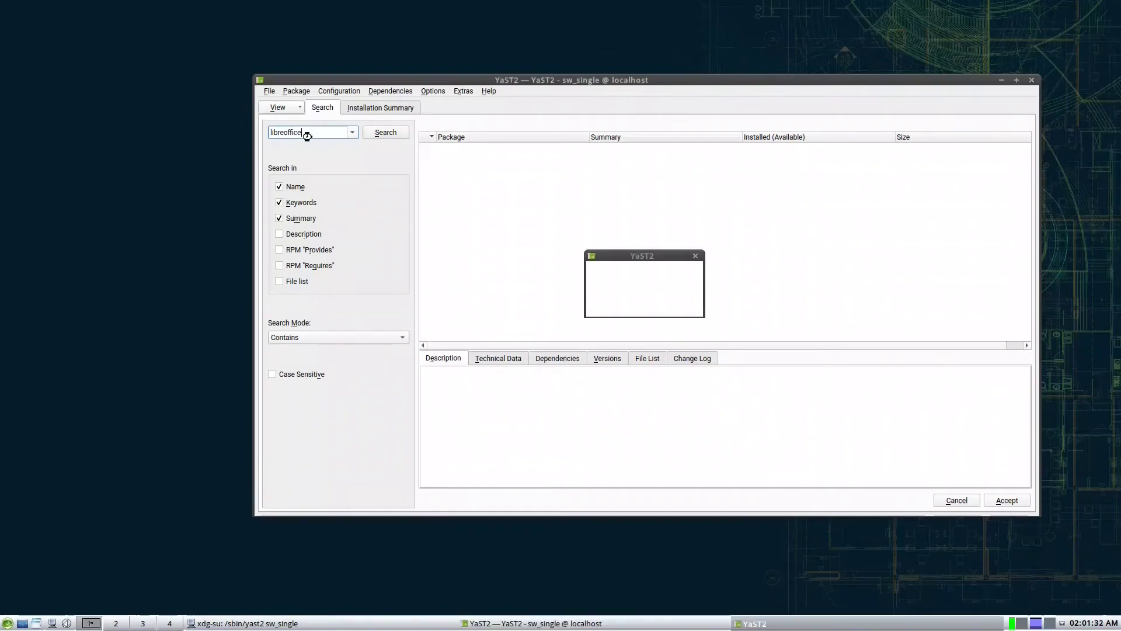
click(440, 182)
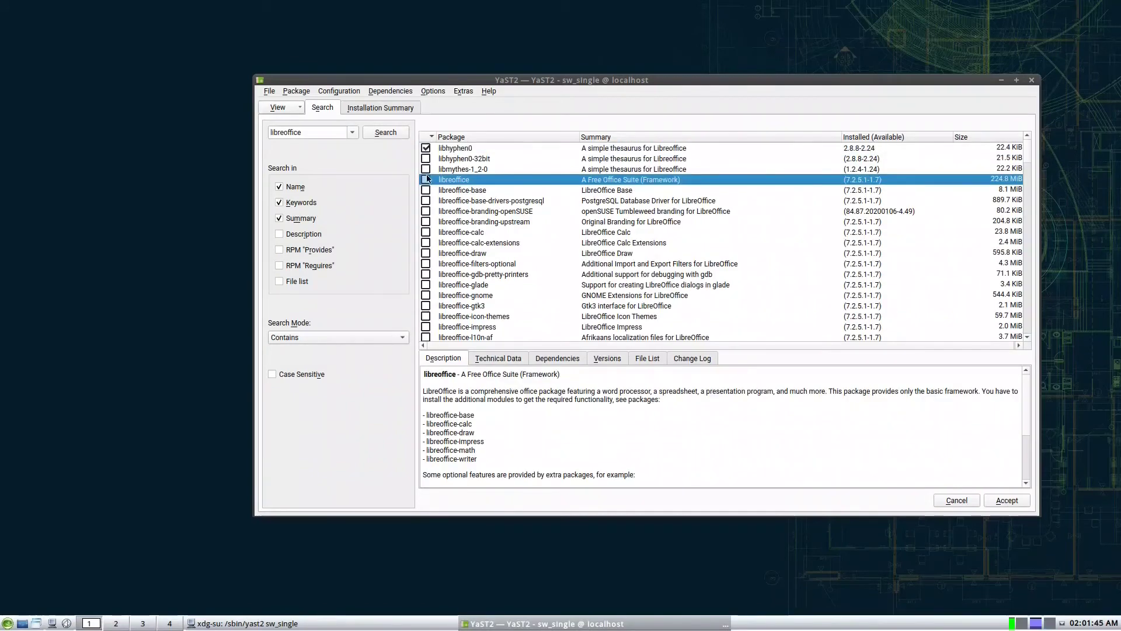
click(426, 180)
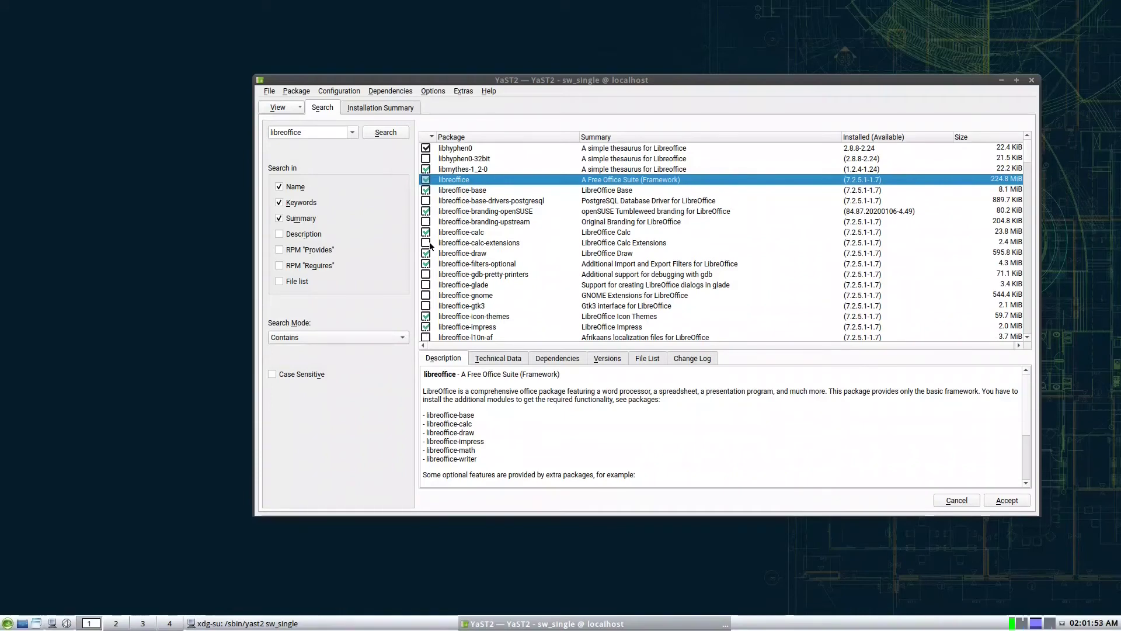
scroll(444, 248, down, 1)
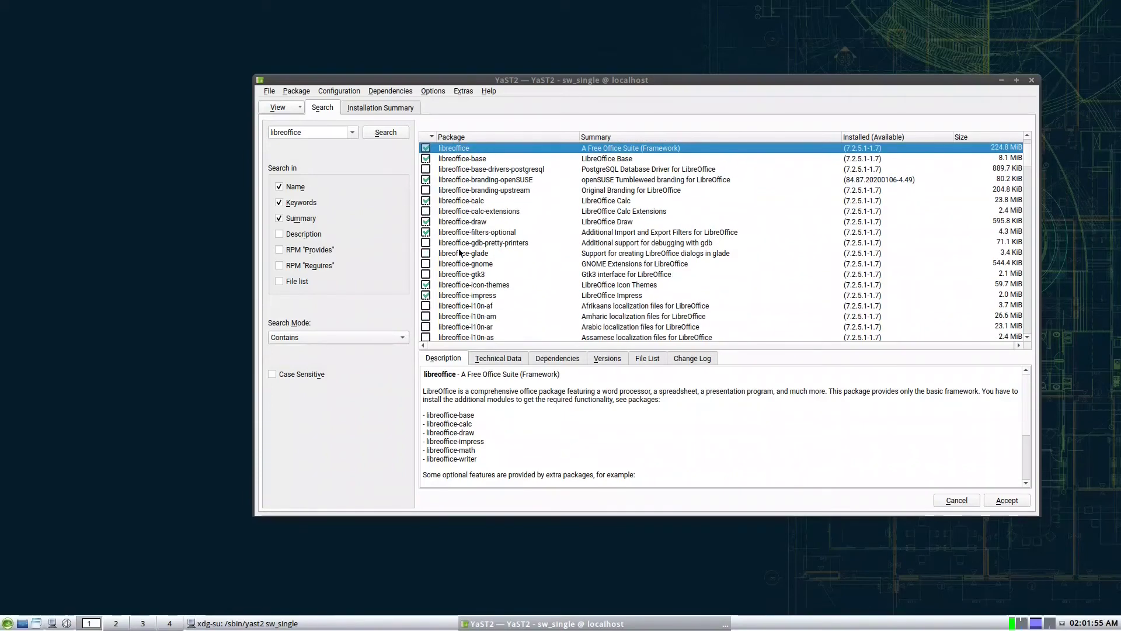
scroll(459, 253, up, 1)
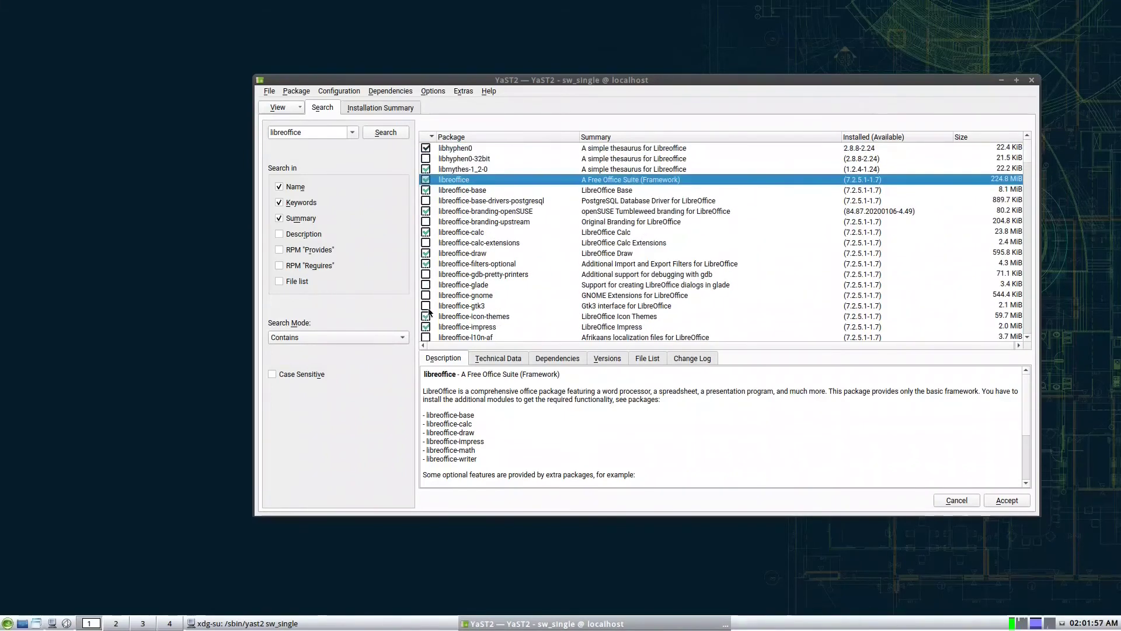
click(425, 180)
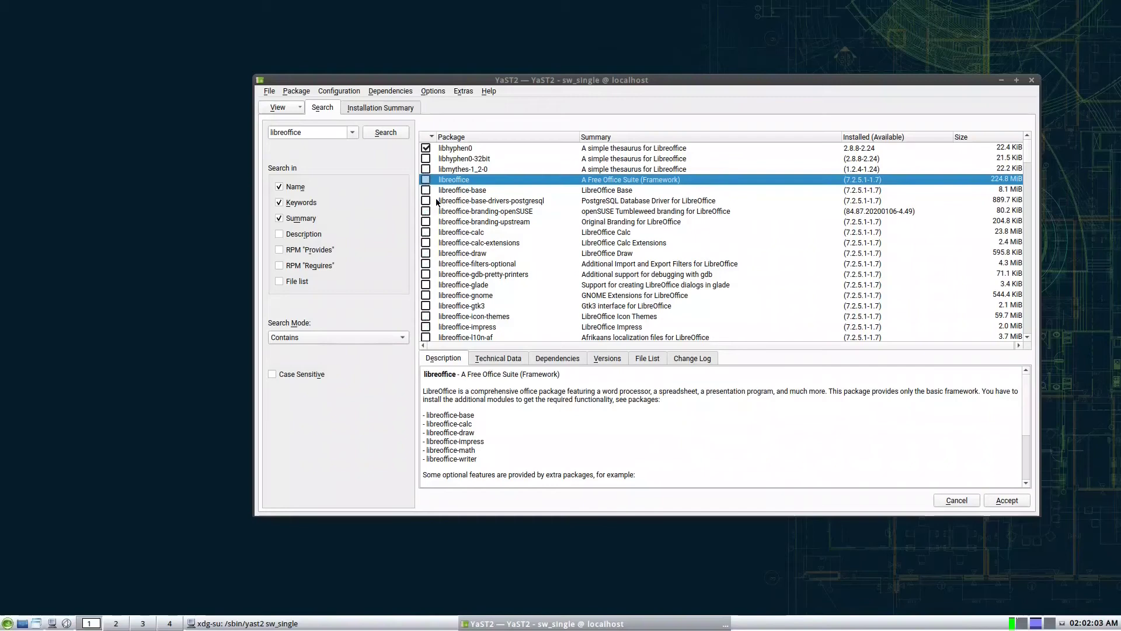
Replace the search term with 'wbar' and run the package search.
double_click(312, 132)
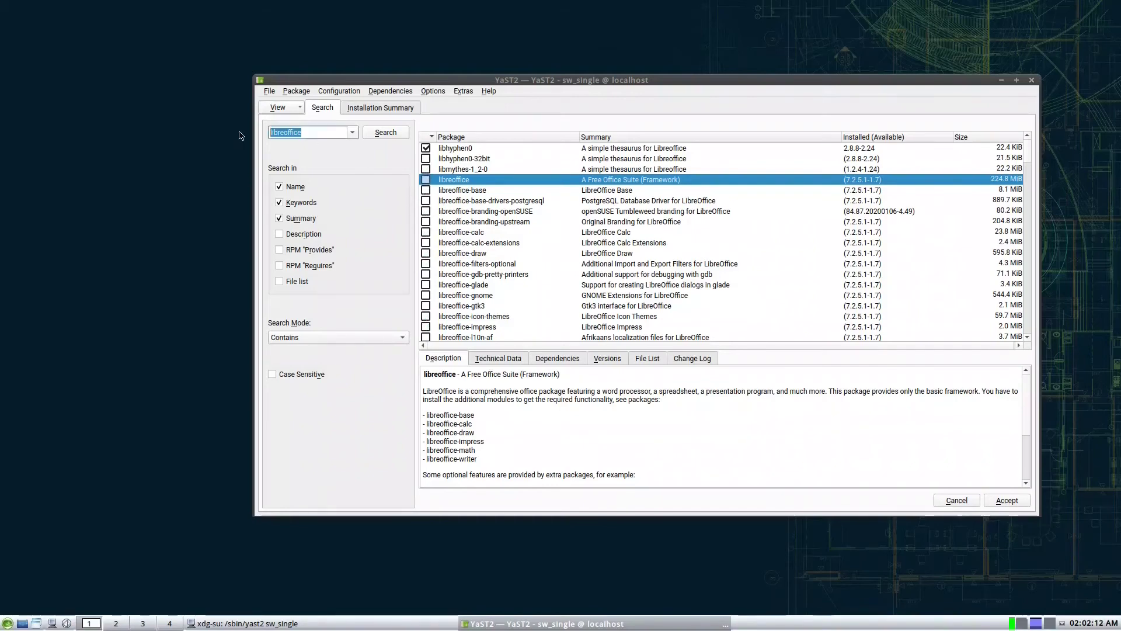
text(wbar)
key(Return)
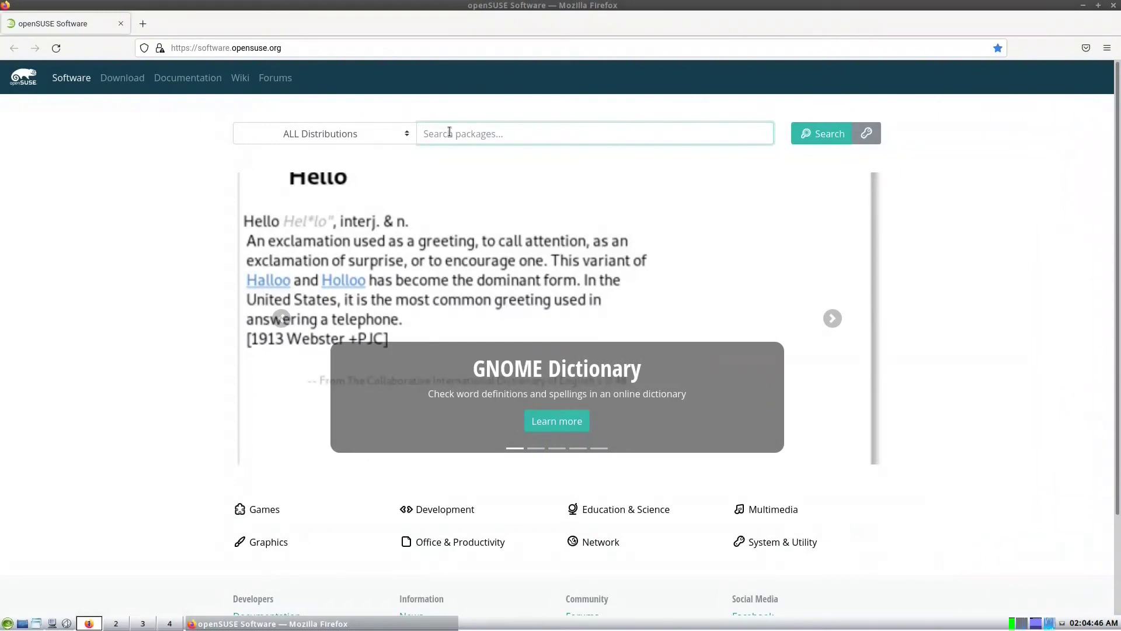
Open the wbar package page and show its Tumbleweed community package 2.3.0.51.
text(w)
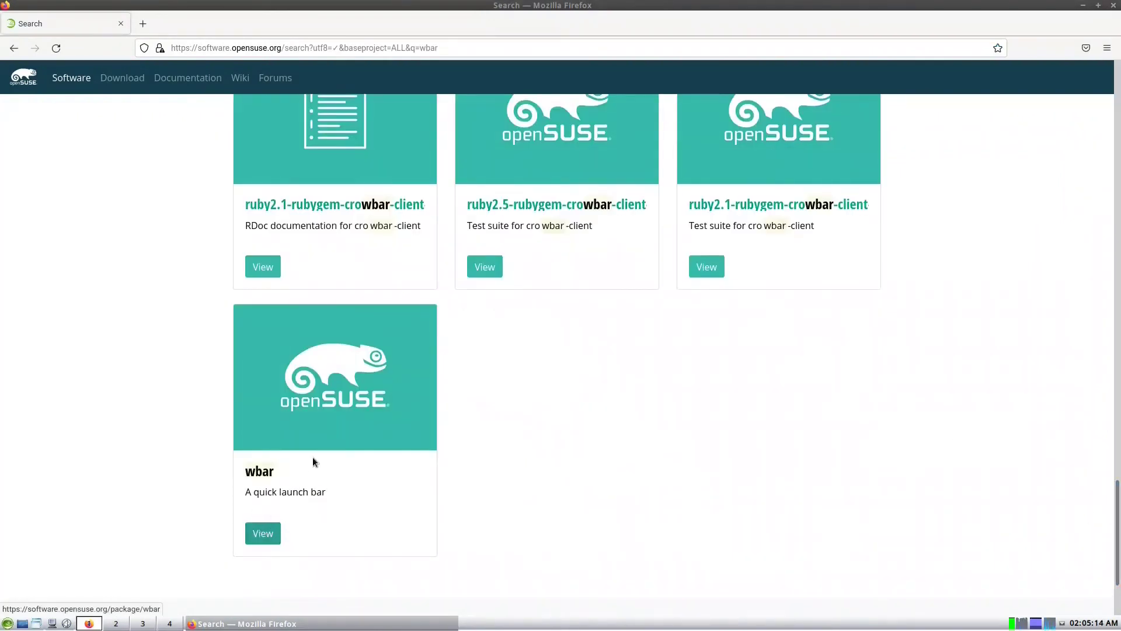
click(262, 531)
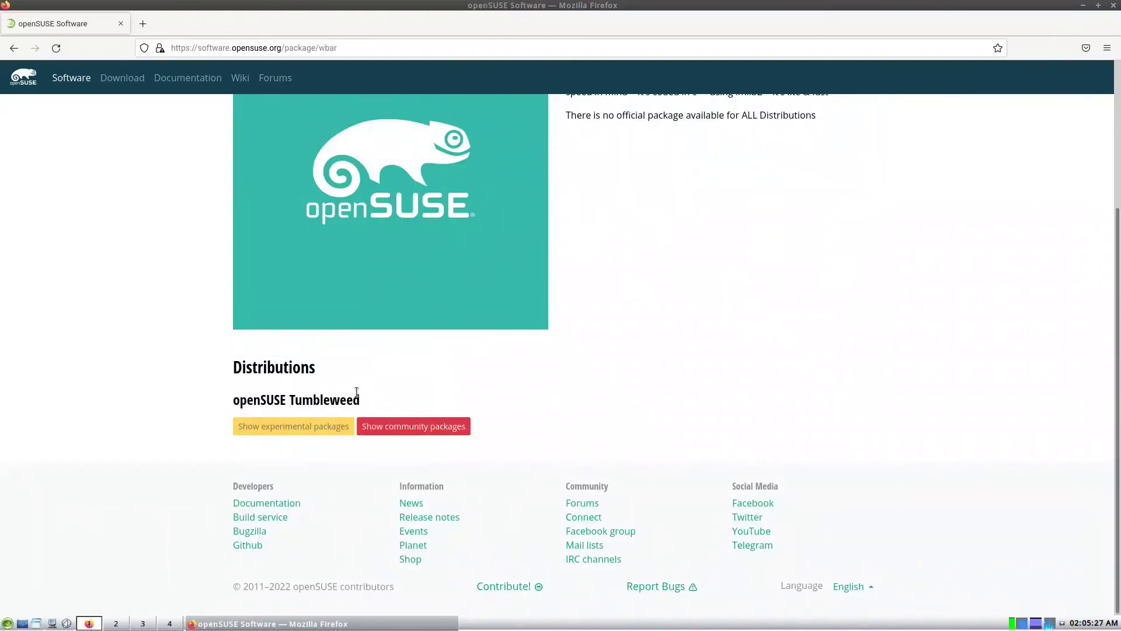
scroll(356, 391, up, 3)
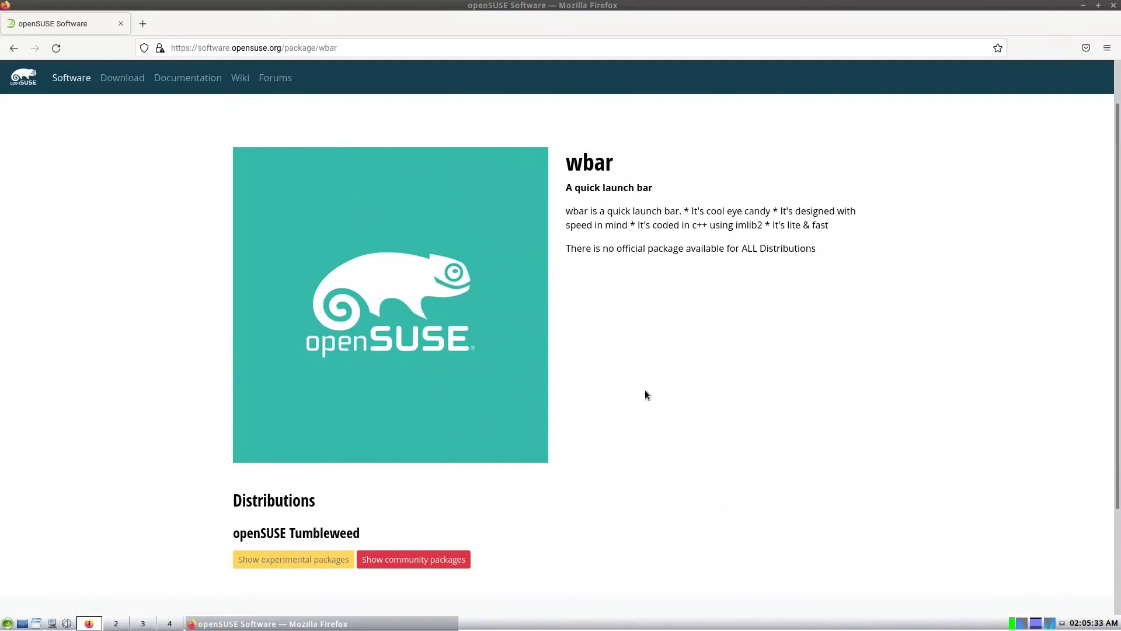
scroll(645, 391, down, 3)
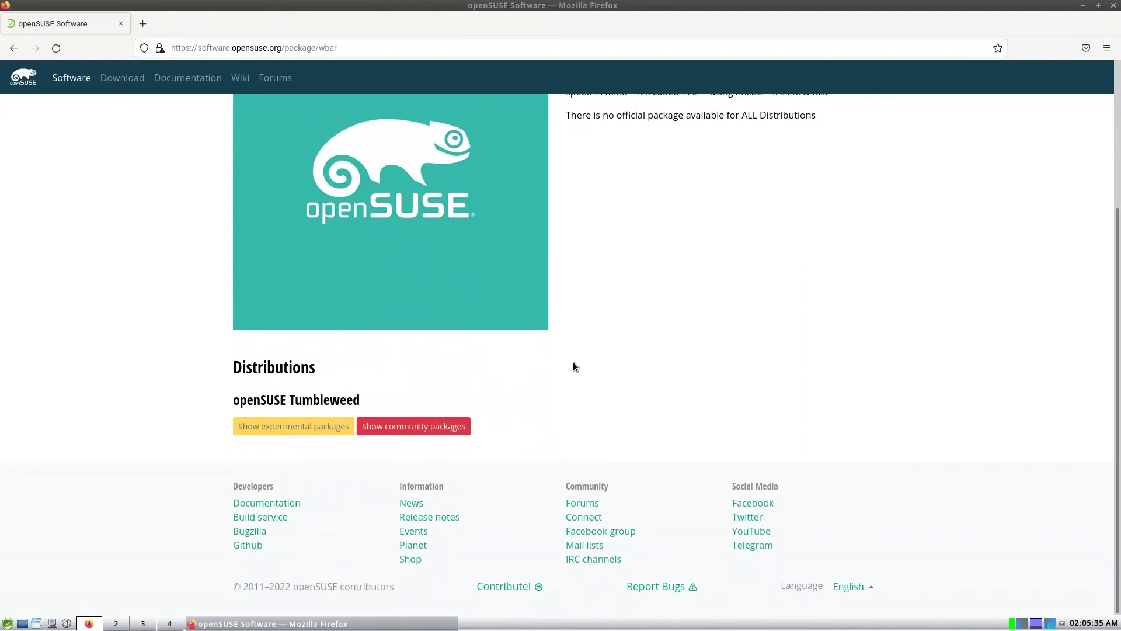
click(418, 432)
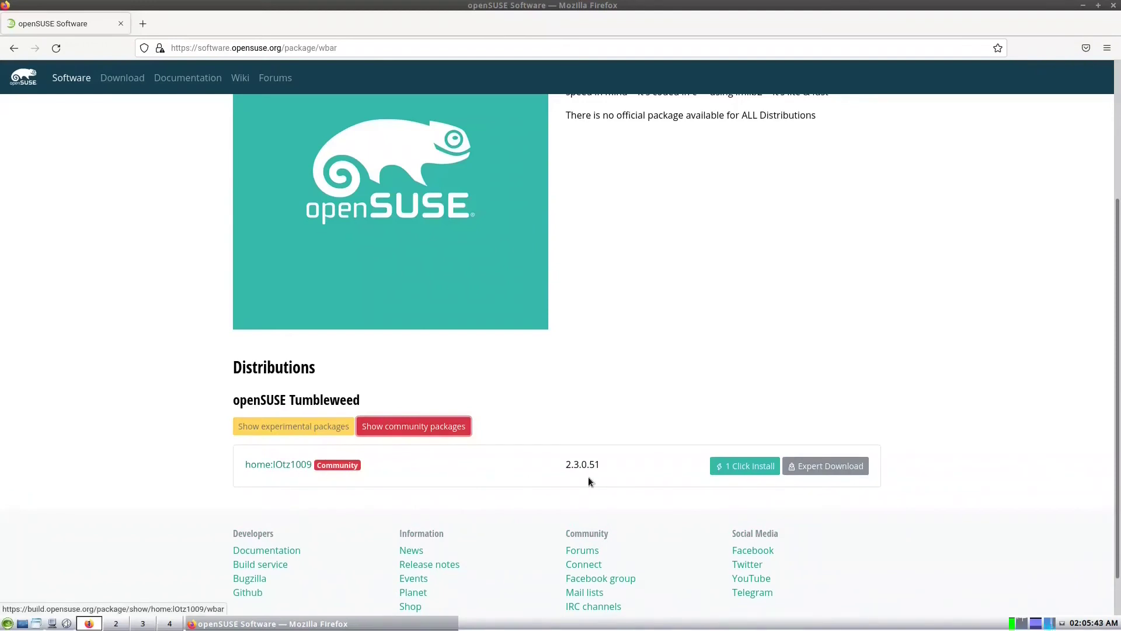
Install wbar via 1-Click Install from wbar.ymp, accepting the proposal and warning, then finish.
click(746, 465)
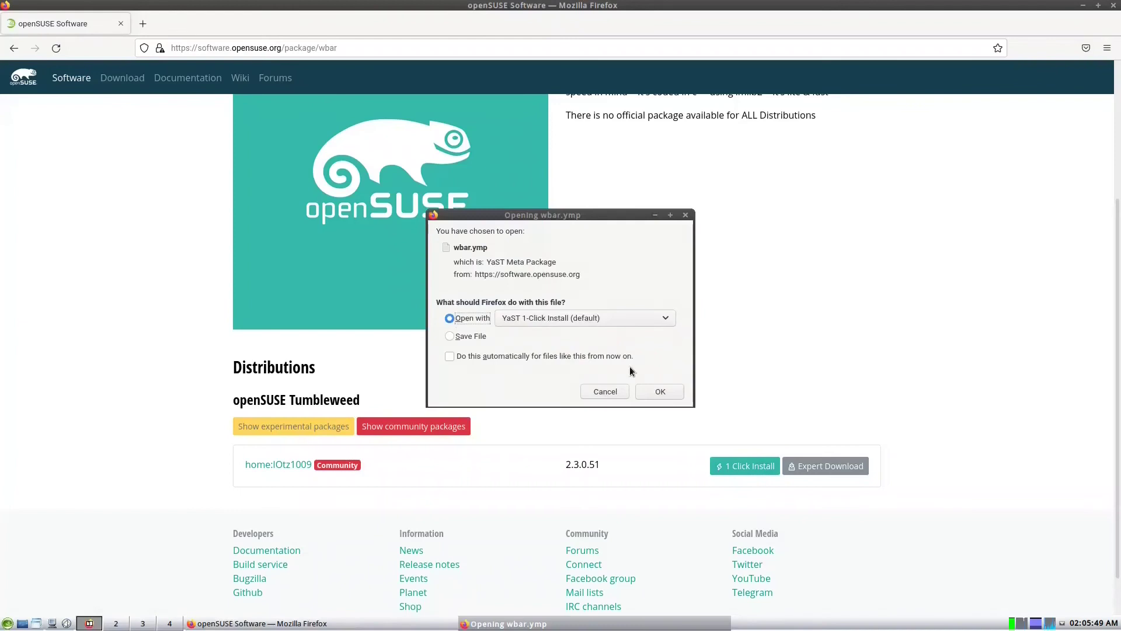
click(661, 388)
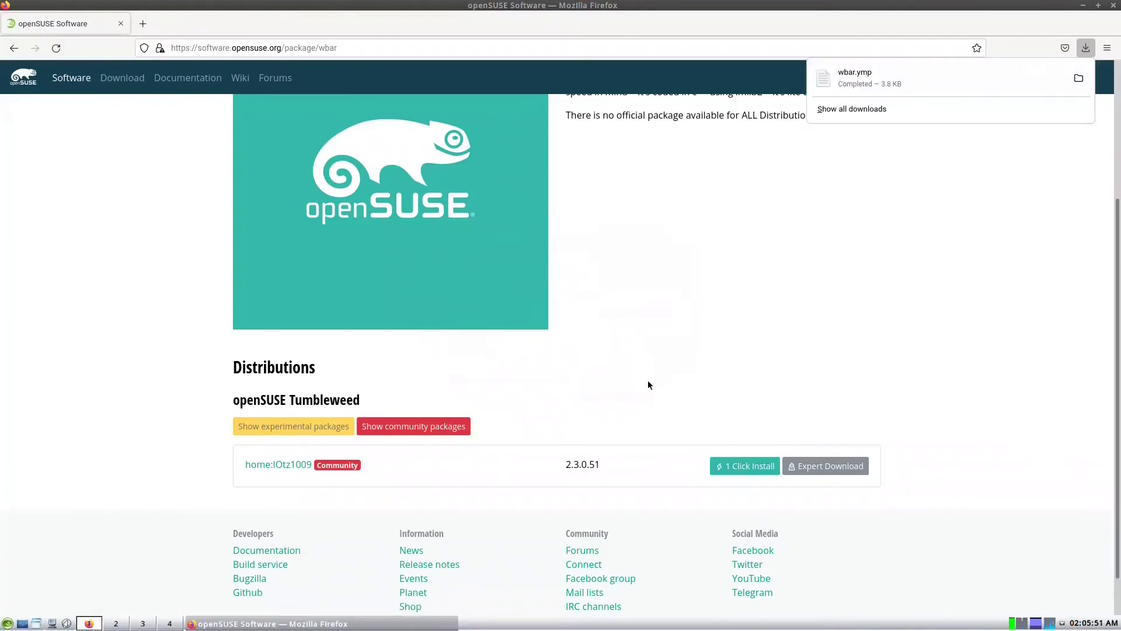
click(848, 81)
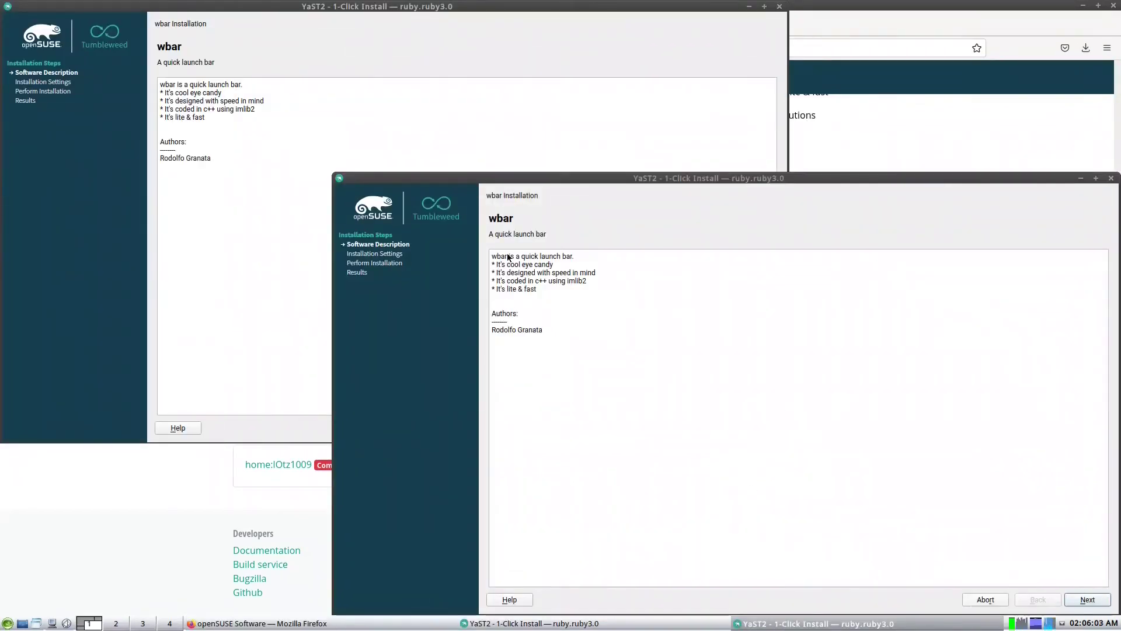
click(1086, 600)
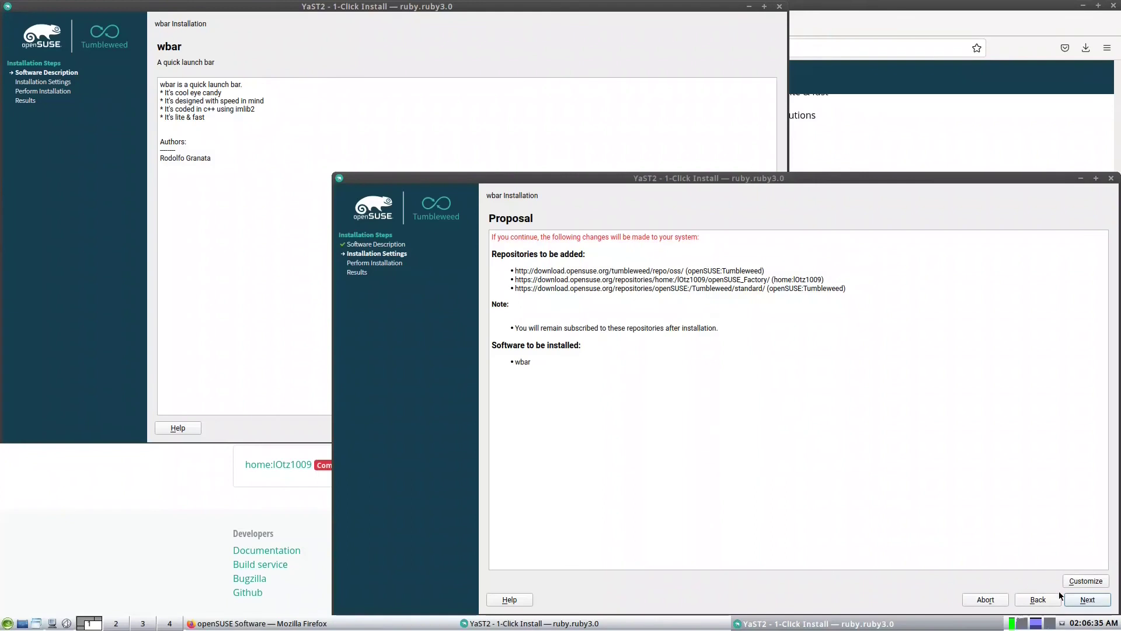
click(1088, 599)
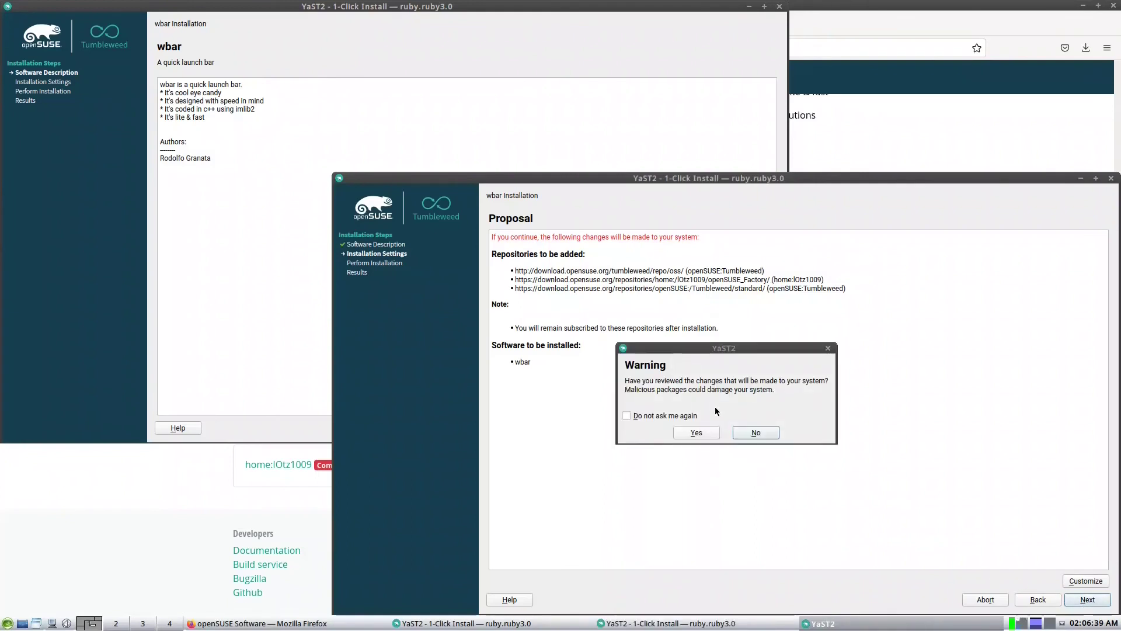
click(689, 435)
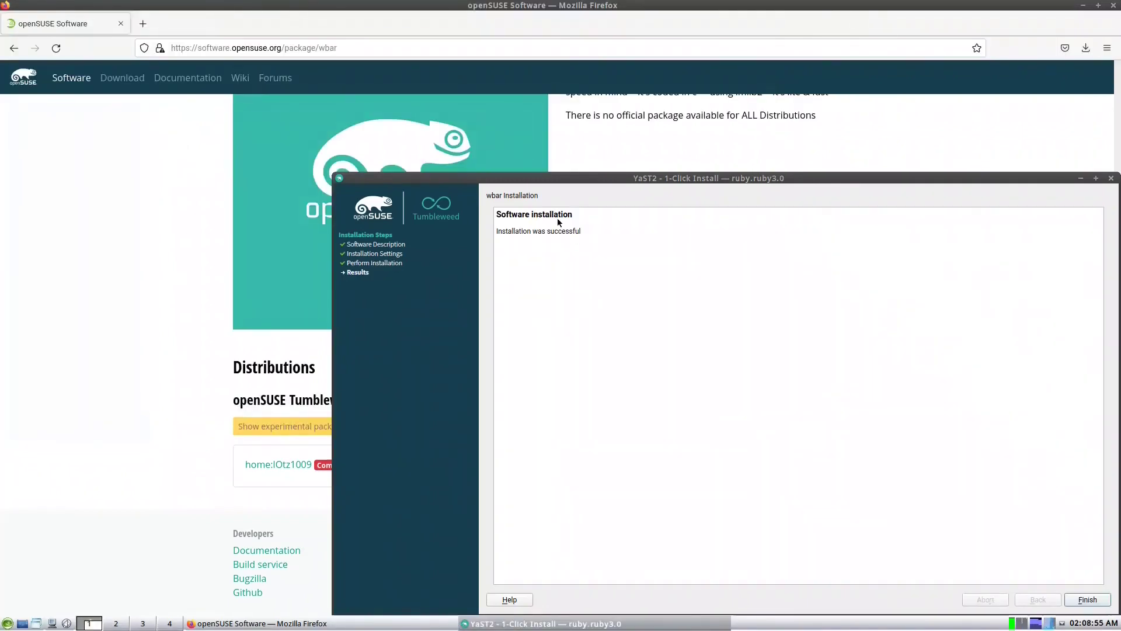
click(1087, 599)
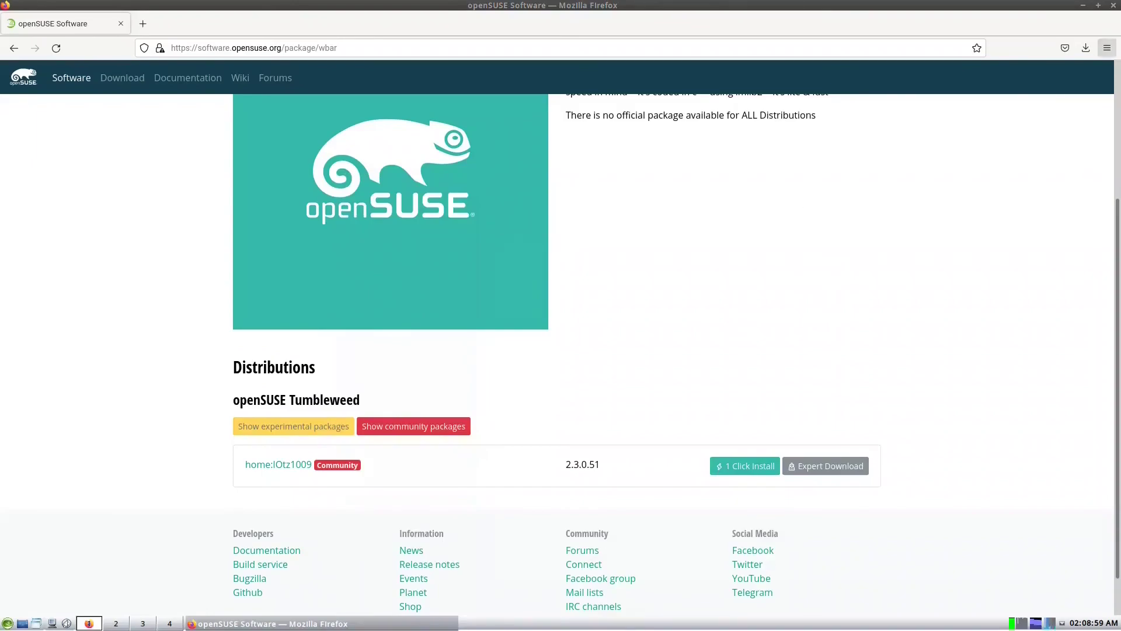
Show the desktop, open LXTerminal from the start menu and run wbar.
click(48, 623)
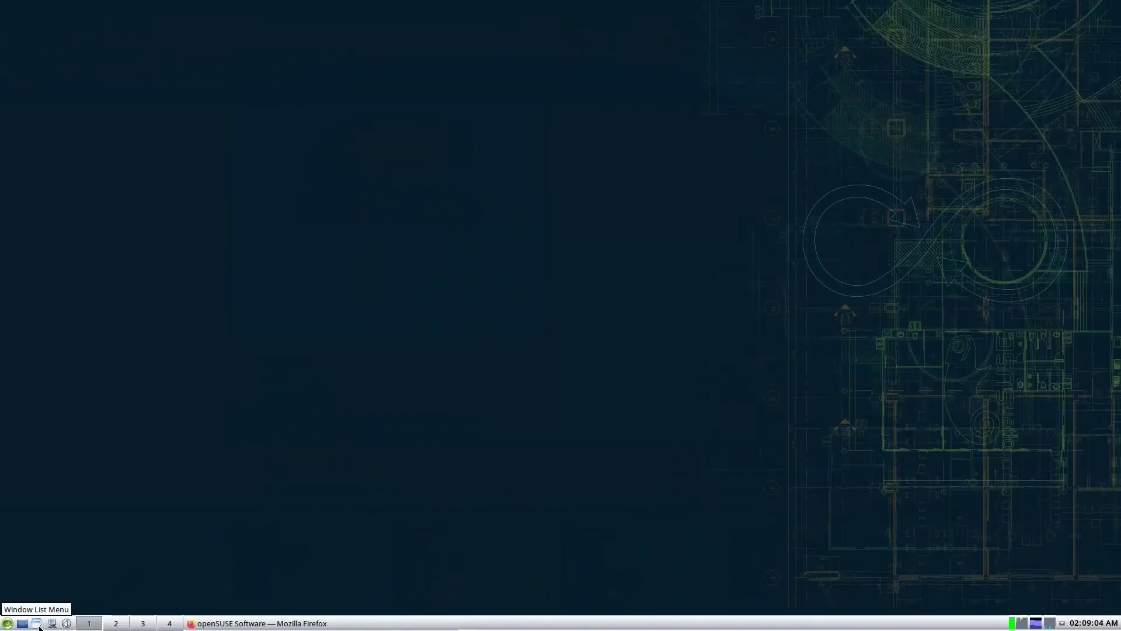
click(7, 623)
mouse_move(232, 564)
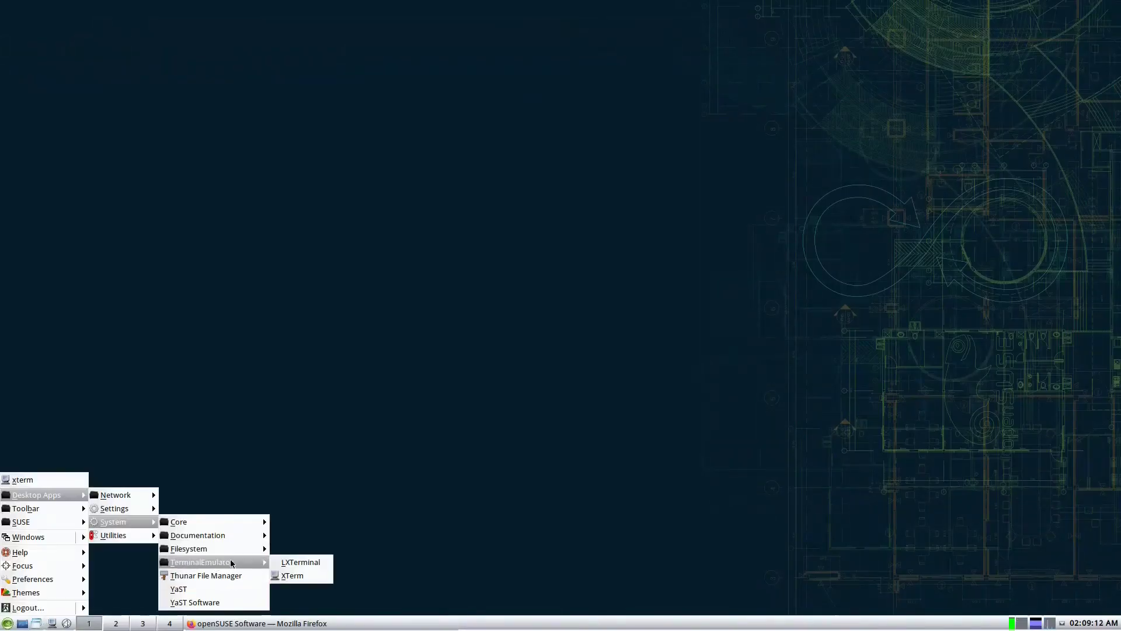
click(295, 561)
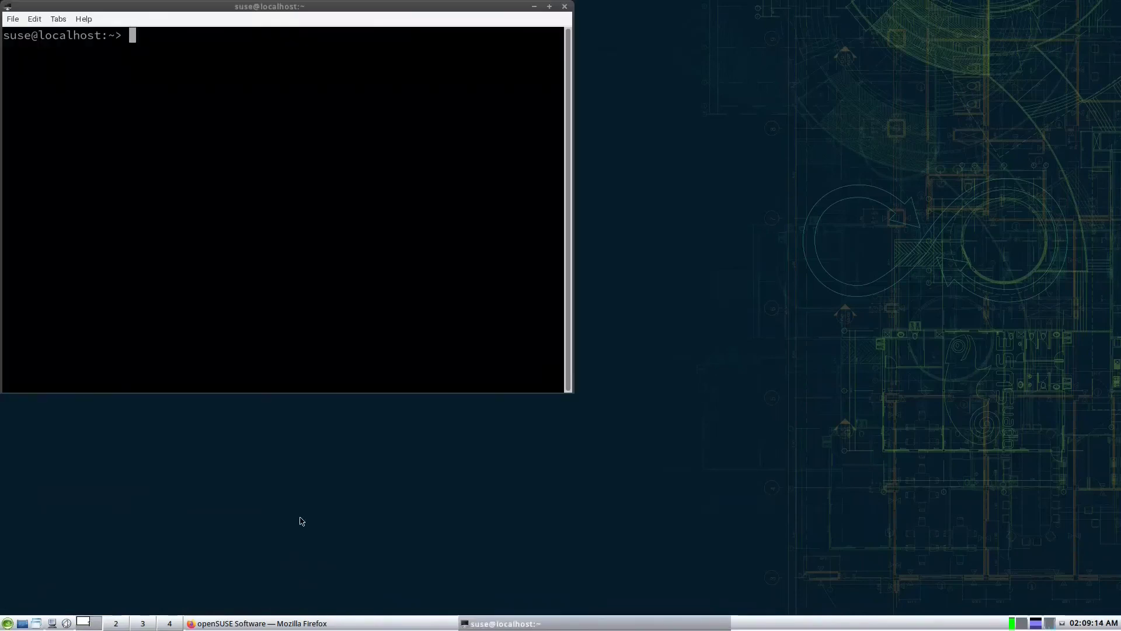
text(wba)
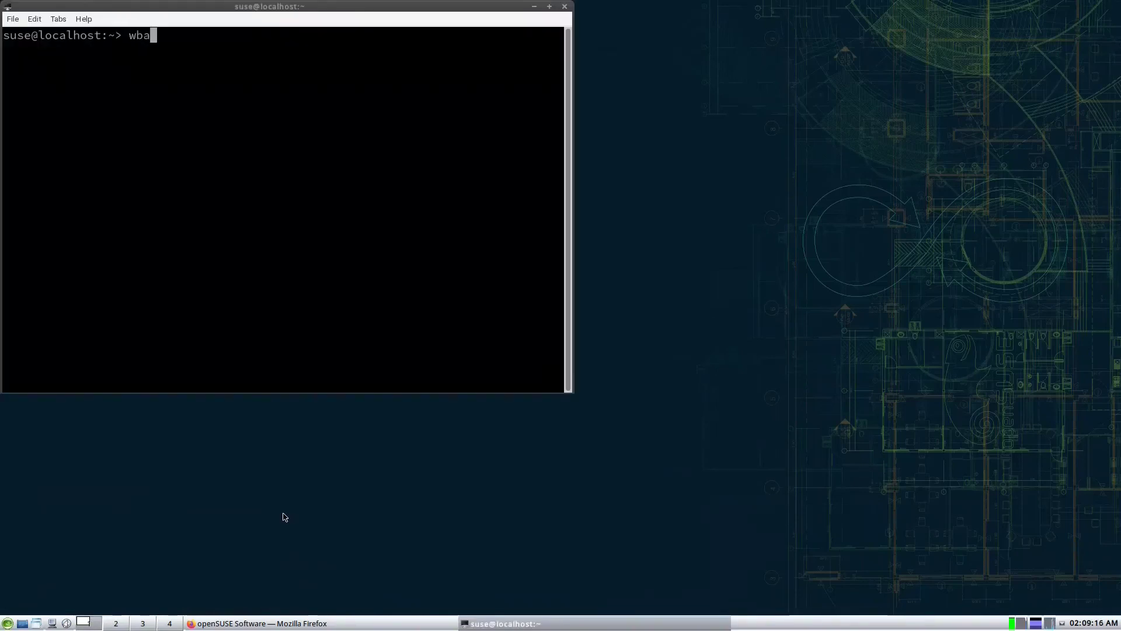
text(r)
key(Return)
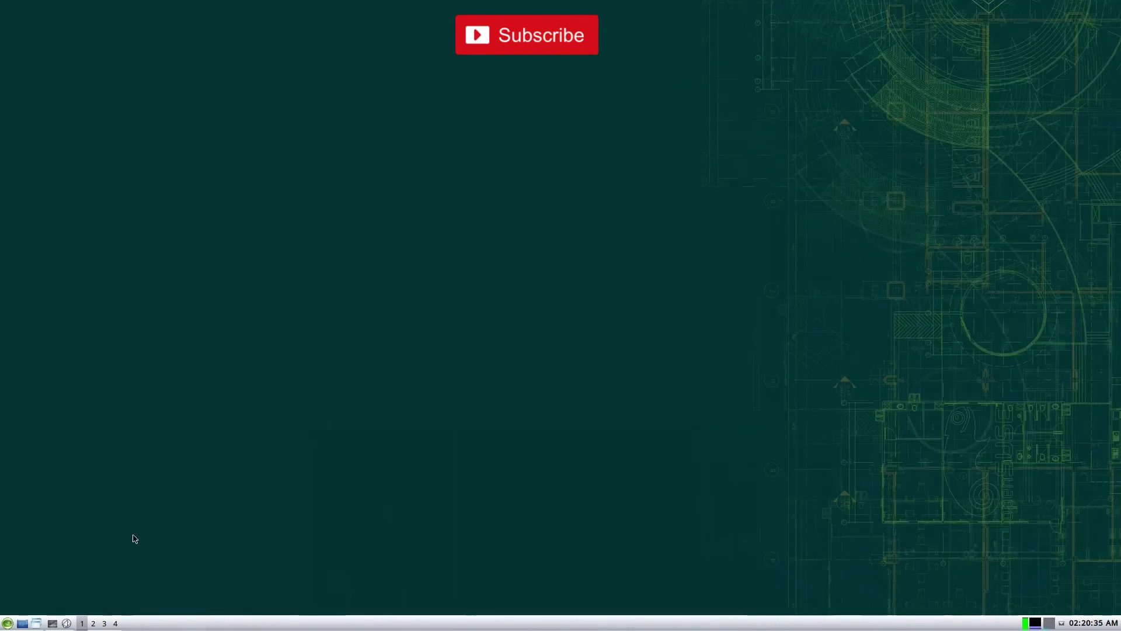
Open LXTerminal from SUSE > System > Terminal and run free.
click(7, 623)
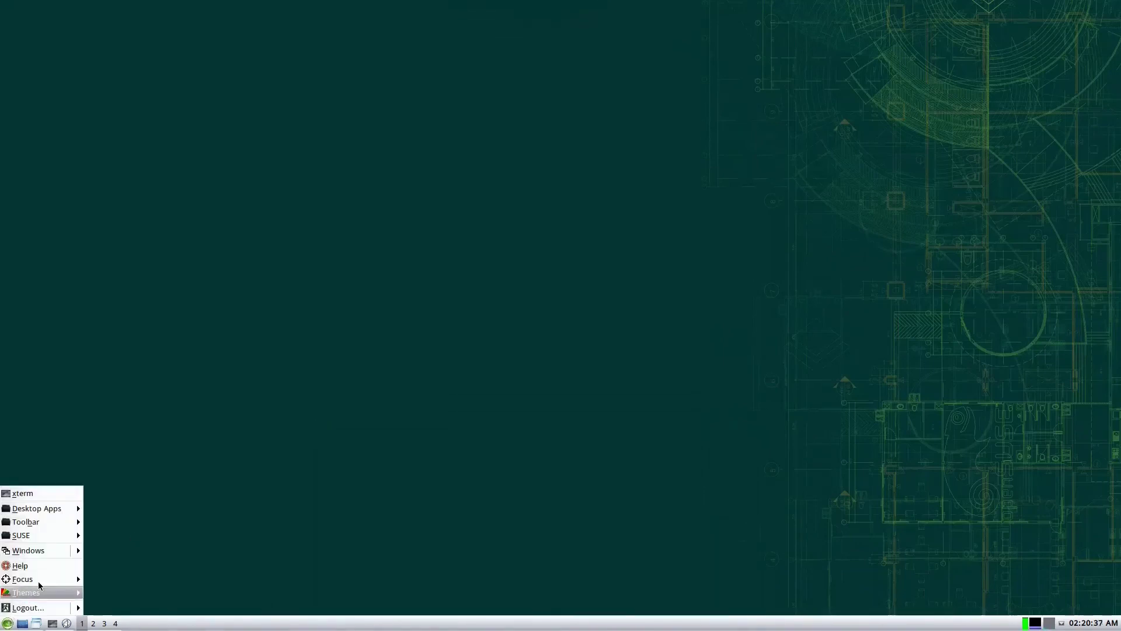
mouse_move(35, 535)
mouse_move(150, 586)
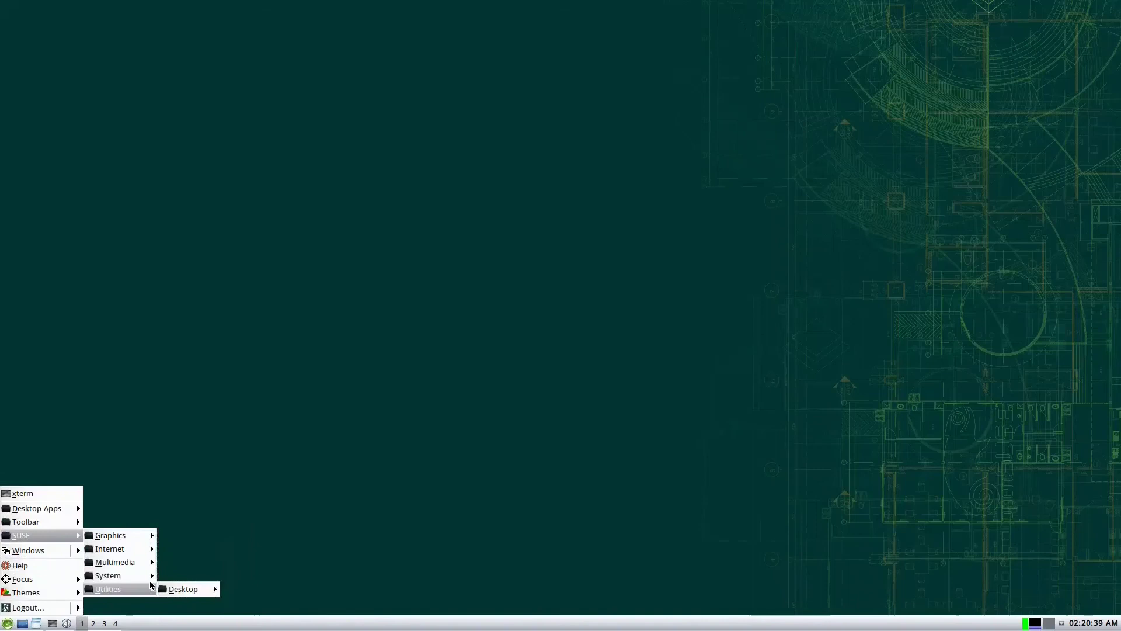
mouse_move(184, 596)
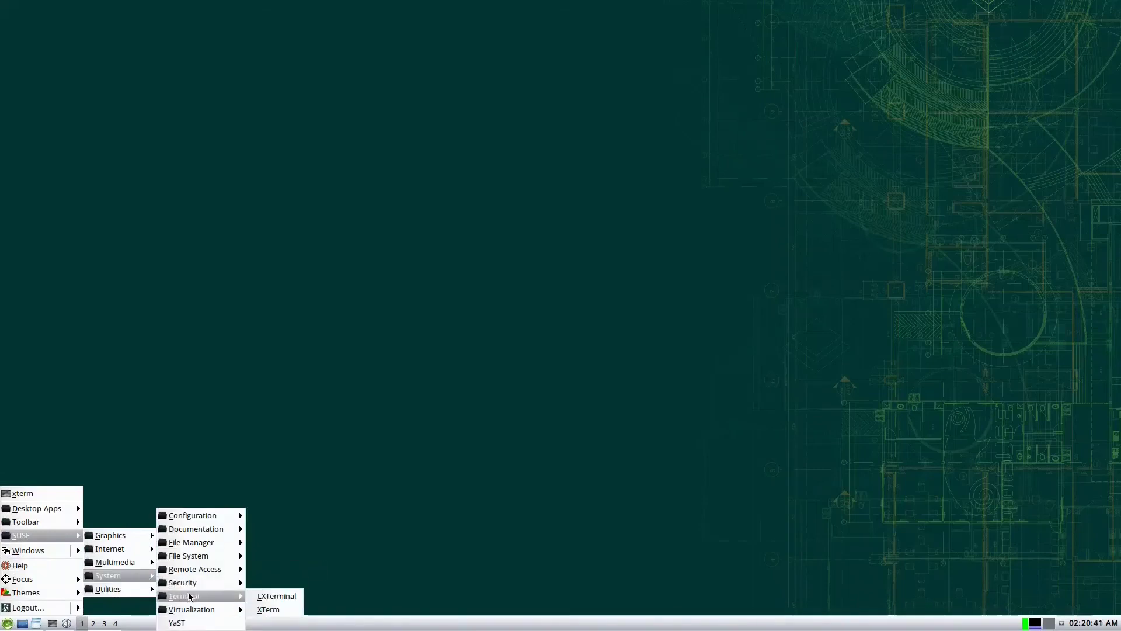
click(268, 595)
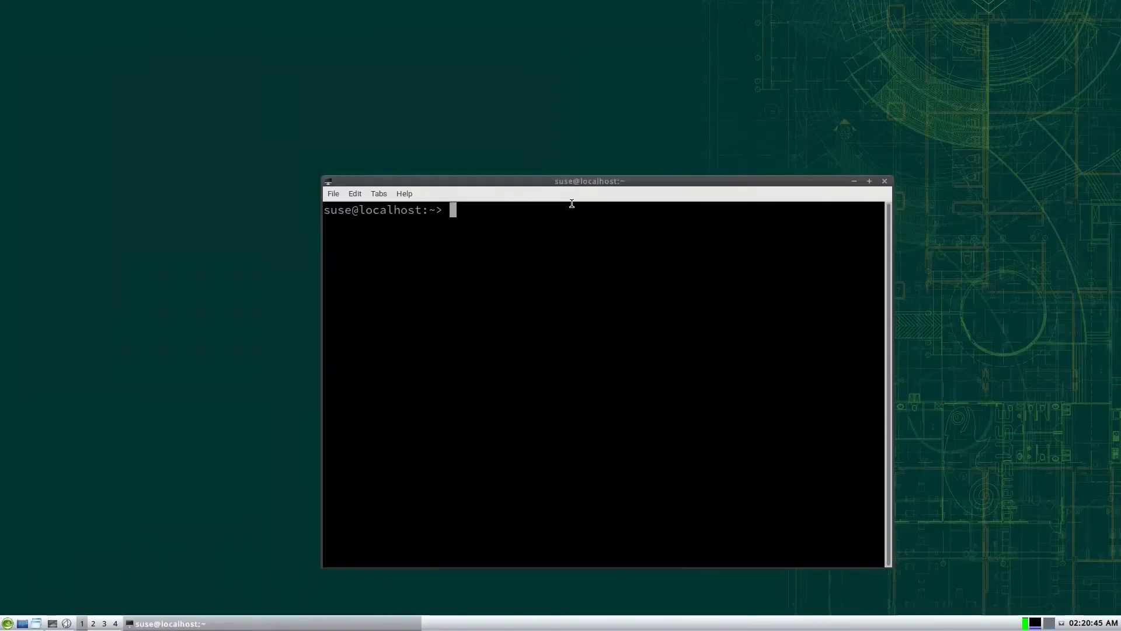
text(free)
key(Return)
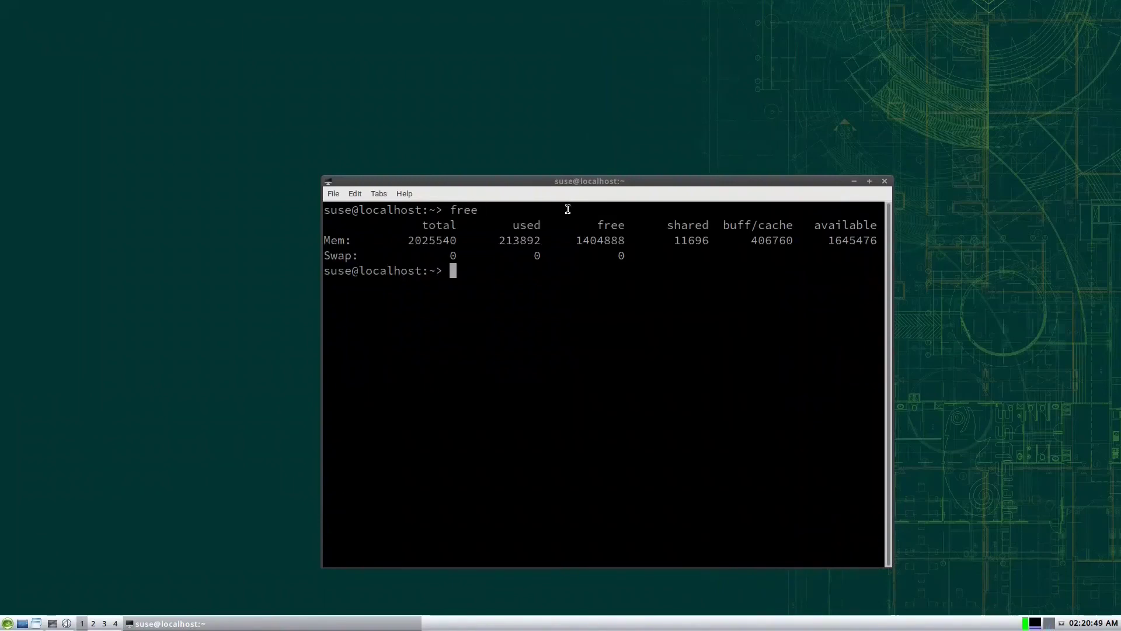
Highlight the used memory figure and the kernel version 5.3.18-59.37-default in the output.
drag(498, 242, 517, 242)
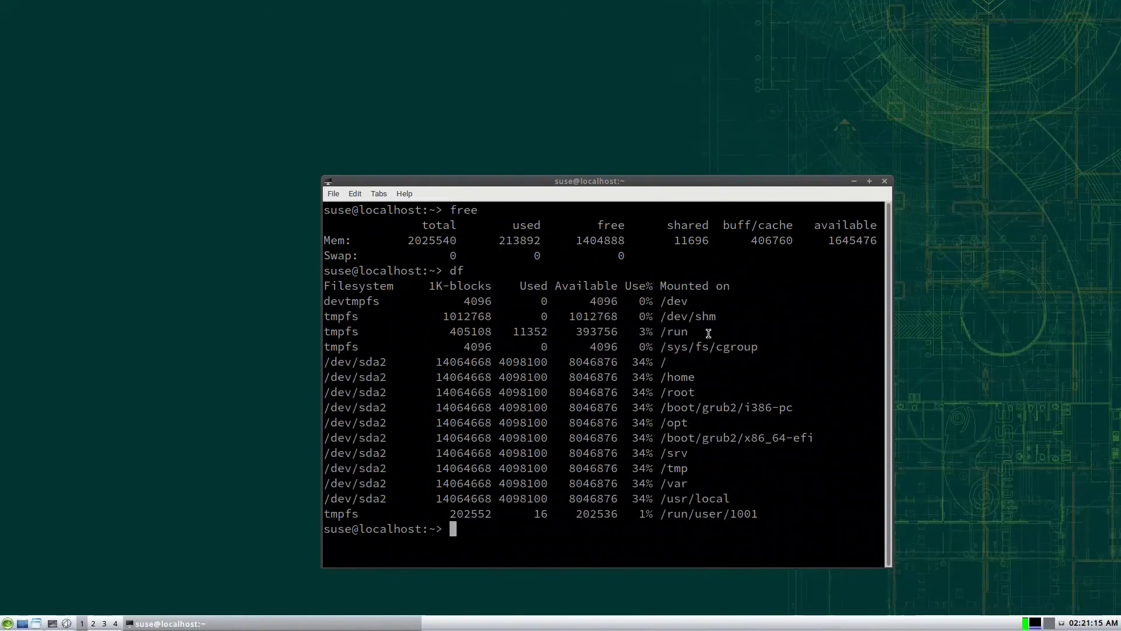
text(uname -r)
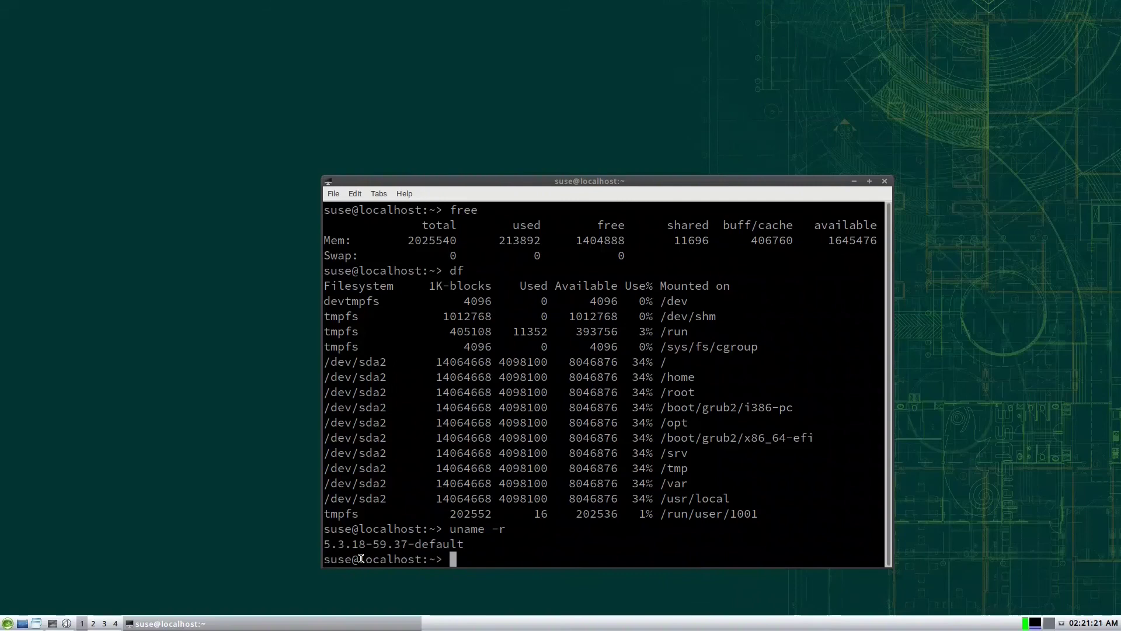
drag(351, 544, 324, 545)
click(426, 537)
Close the terminal and search YaST Software Management for gimp, listing gimp 2.10.12-7.25.
click(885, 181)
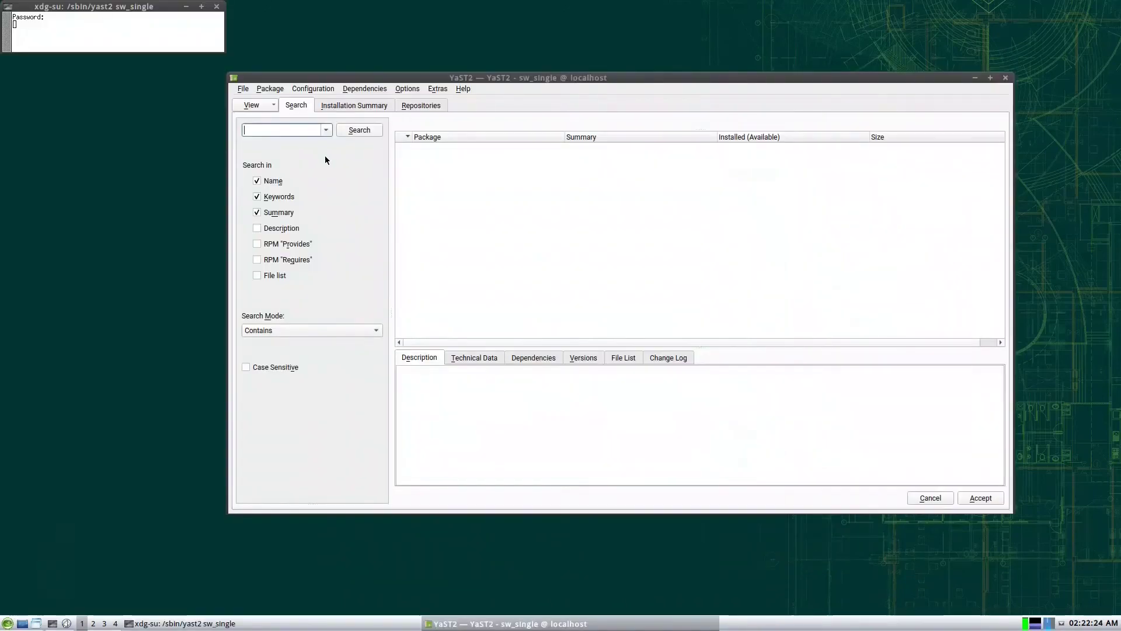
text(imp)
key(Return)
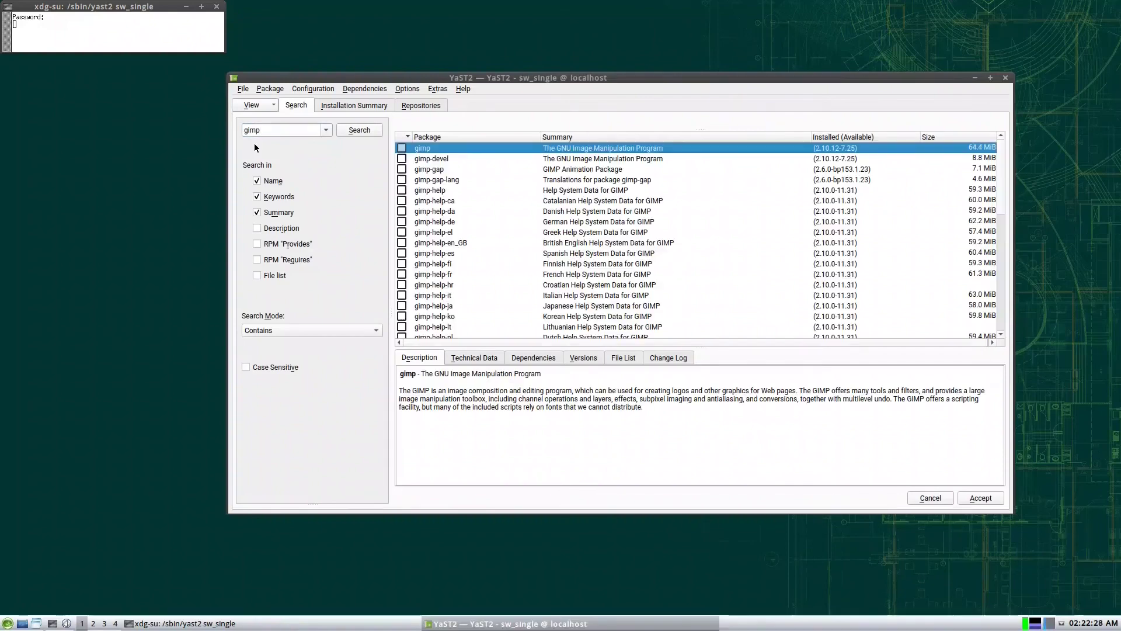